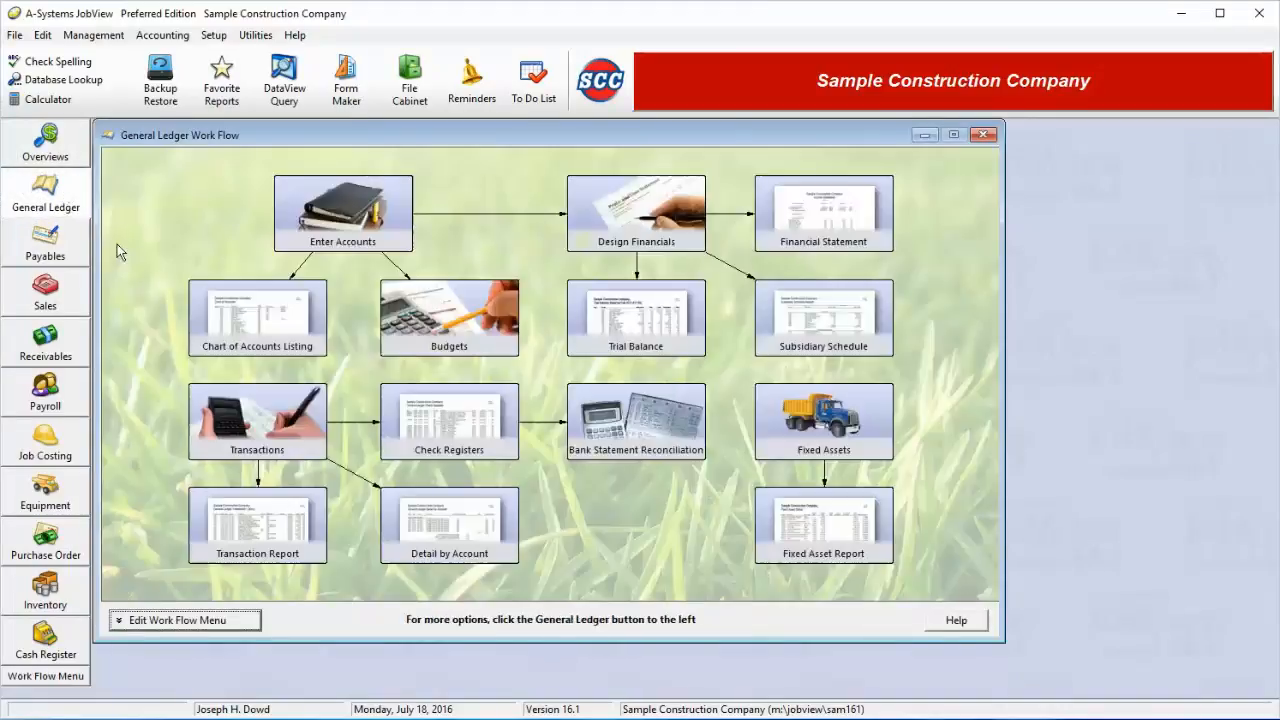
- Open the General Ledger transactions
{"action": "left_click", "coordinate": [247, 415]}
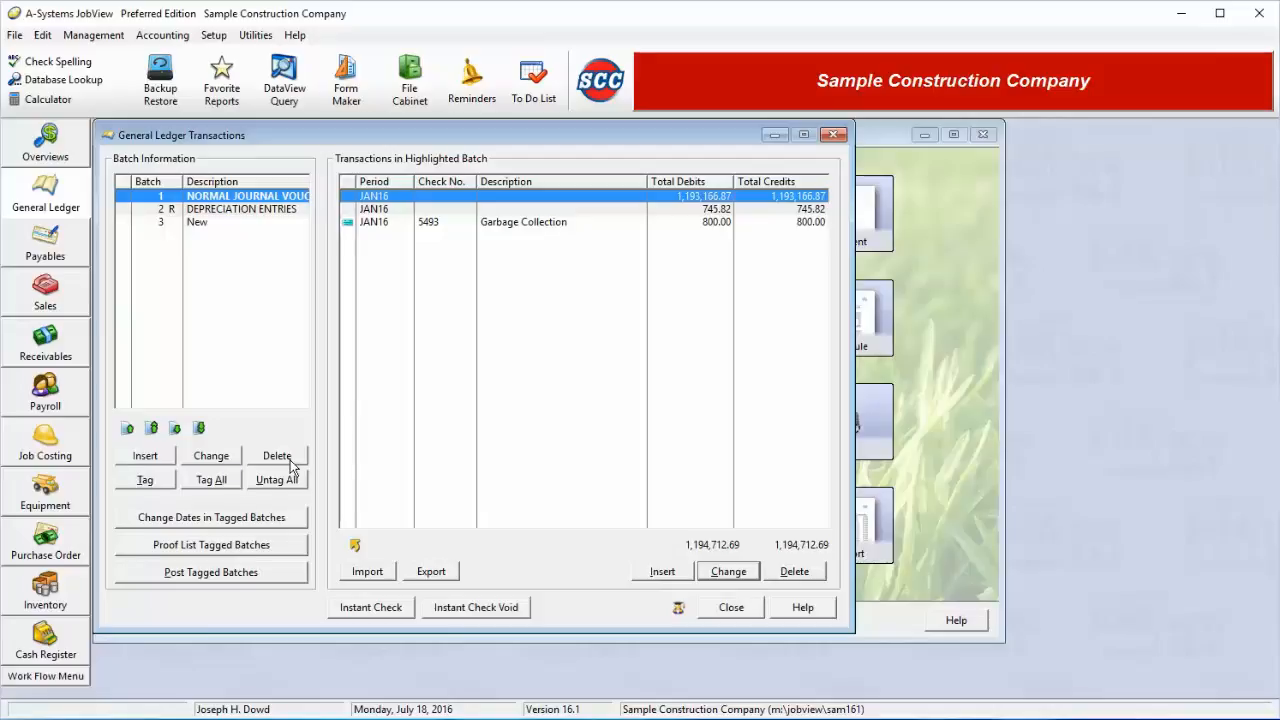
- Try setting the Normal Journal Voucher batch to repeat every 1 month, and leave its settings without saving
{"action": "left_click", "coordinate": [201, 462]}
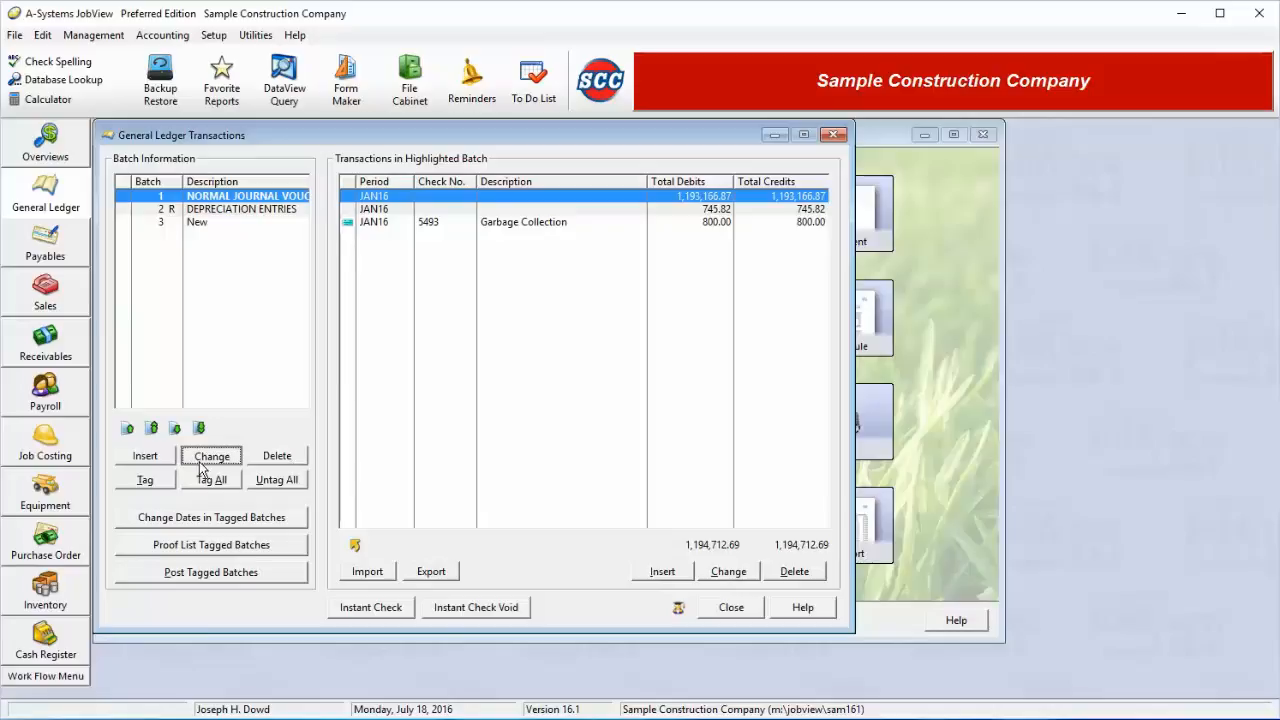
{"action": "left_click", "coordinate": [211, 456]}
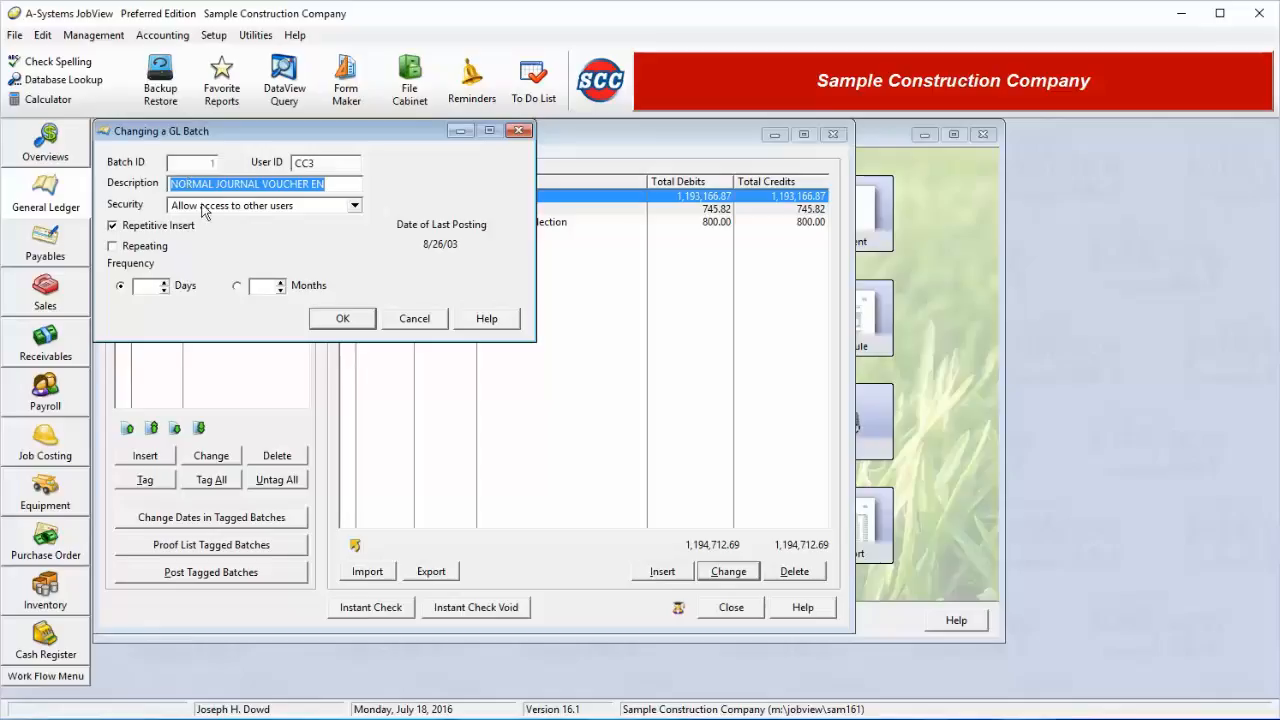
{"action": "left_click", "coordinate": [152, 250]}
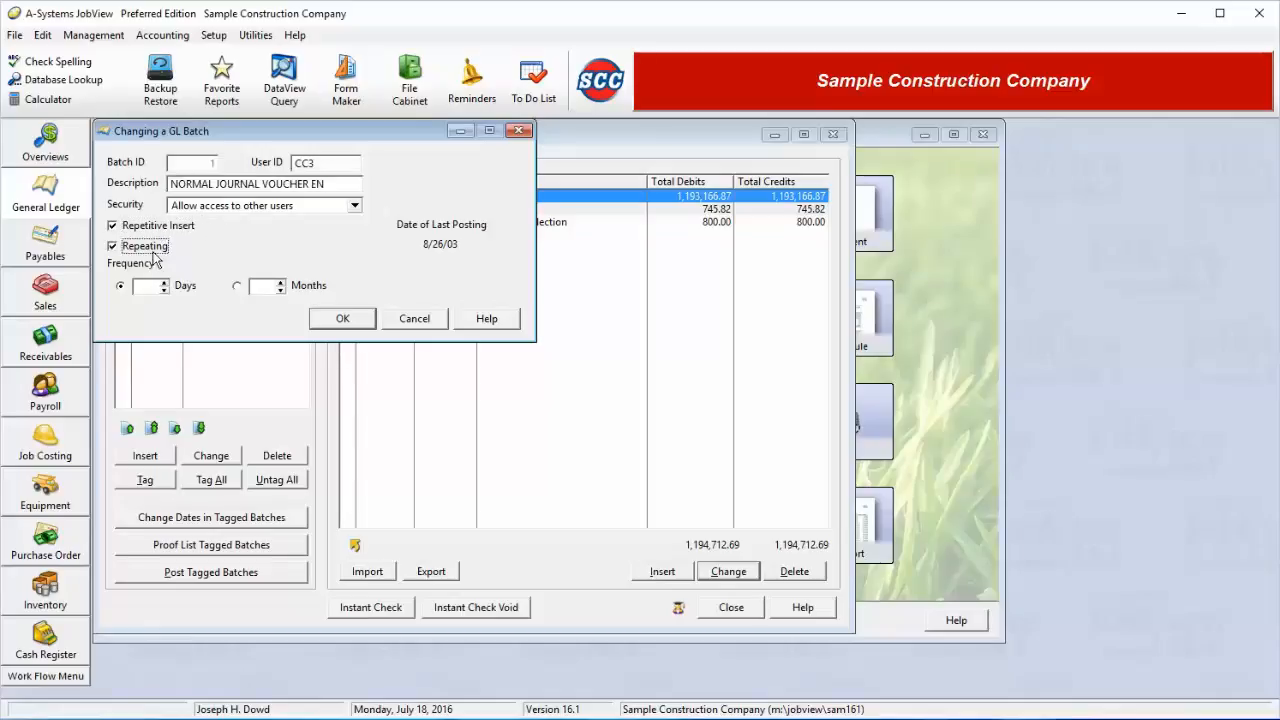
{"action": "left_click", "coordinate": [147, 250]}
{"action": "left_click", "coordinate": [237, 287]}
{"action": "left_click", "coordinate": [281, 283]}
{"action": "left_click", "coordinate": [329, 322]}
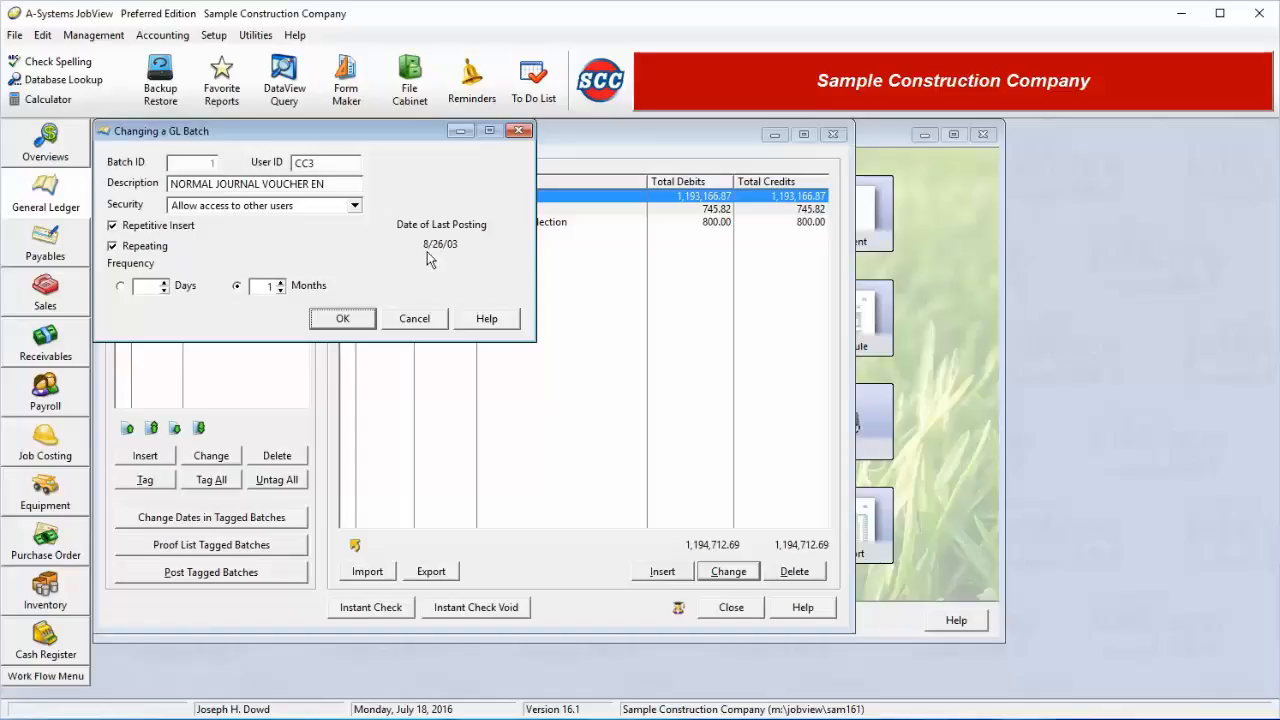
{"action": "left_click", "coordinate": [391, 324]}
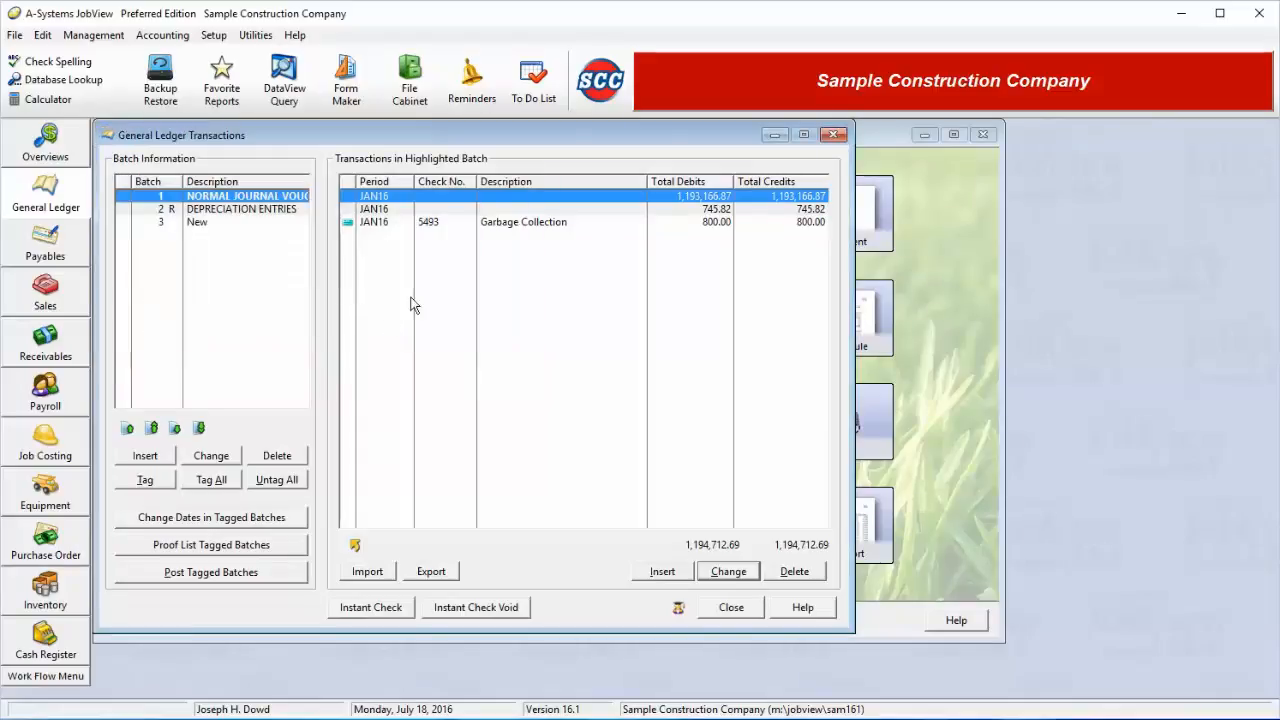
- Start a new transaction group in the Normal Journal Voucher batch with G/J General Journal Entry as its journal
{"action": "left_click", "coordinate": [599, 222]}
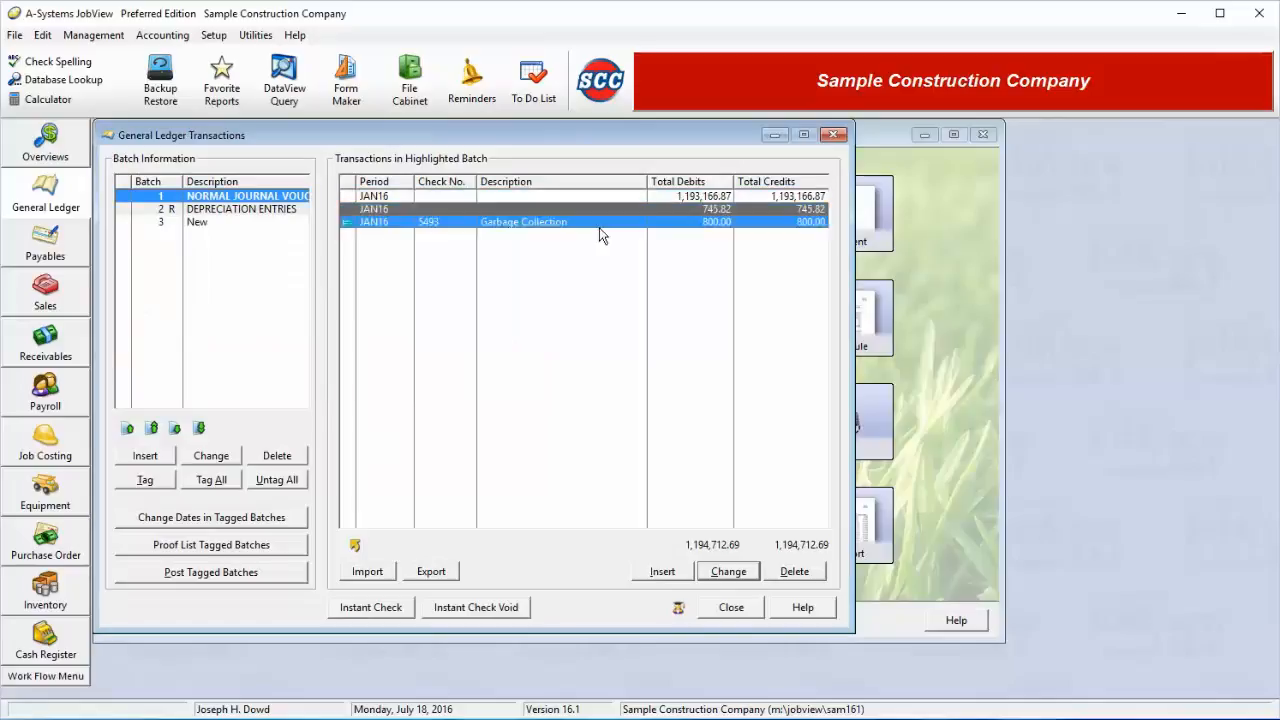
{"action": "left_click", "coordinate": [602, 199]}
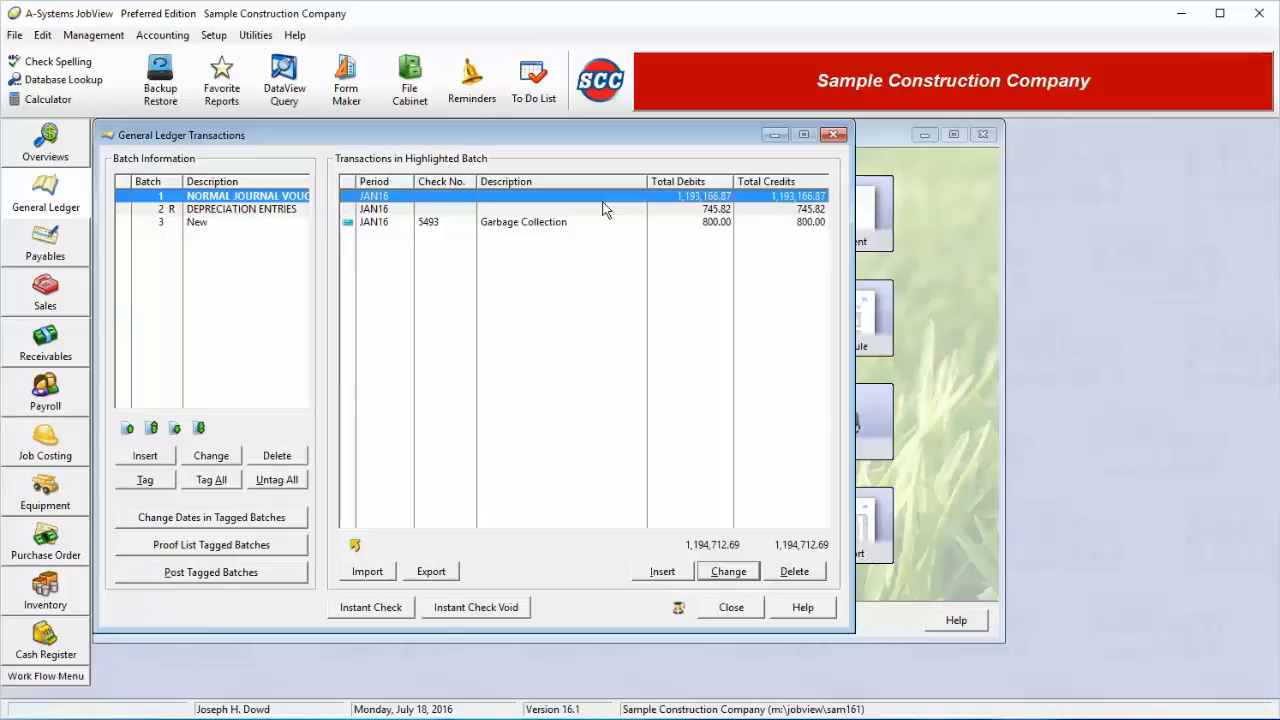
{"action": "left_click", "coordinate": [650, 572]}
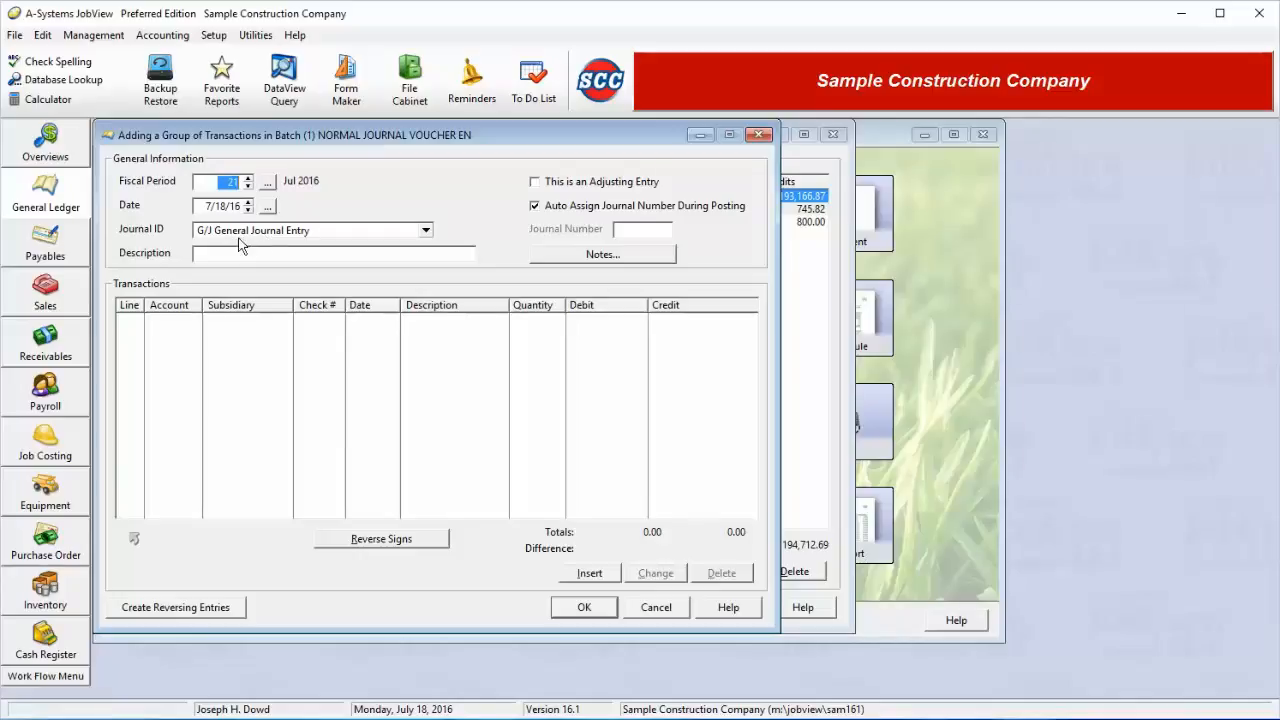
{"action": "left_click", "coordinate": [424, 233]}
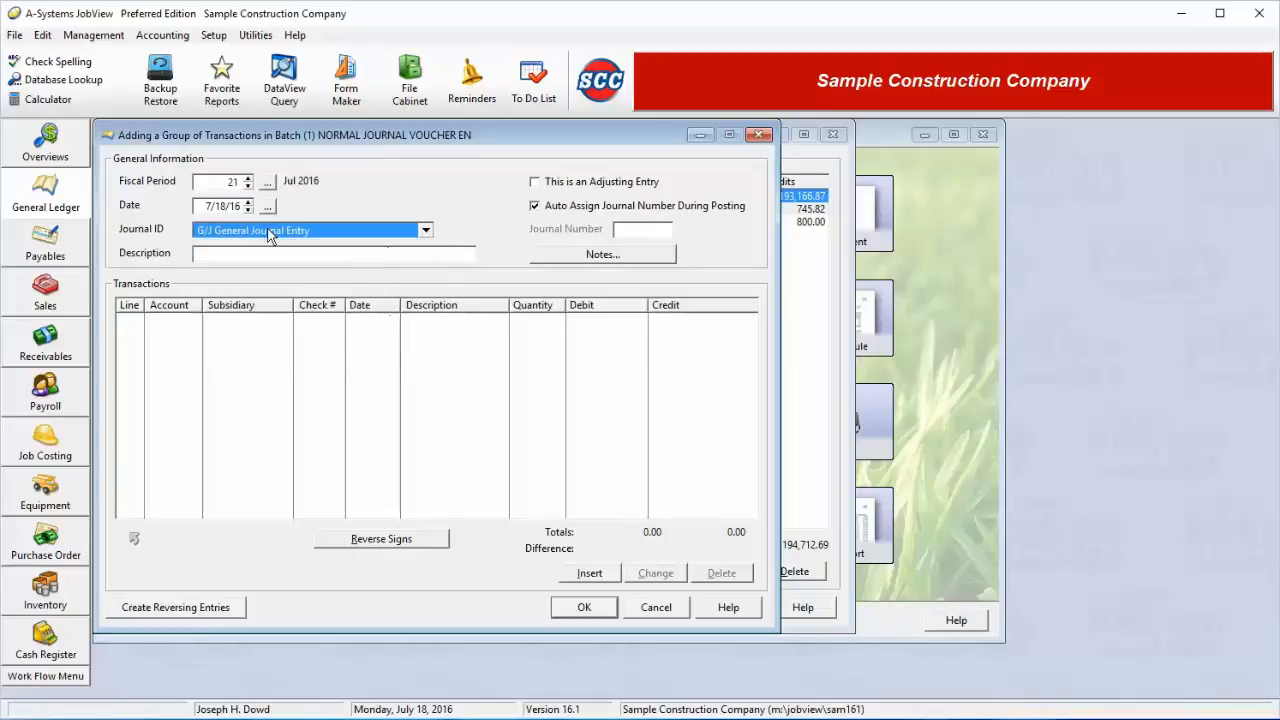
{"action": "left_click", "coordinate": [272, 240]}
{"action": "left_click", "coordinate": [231, 253]}
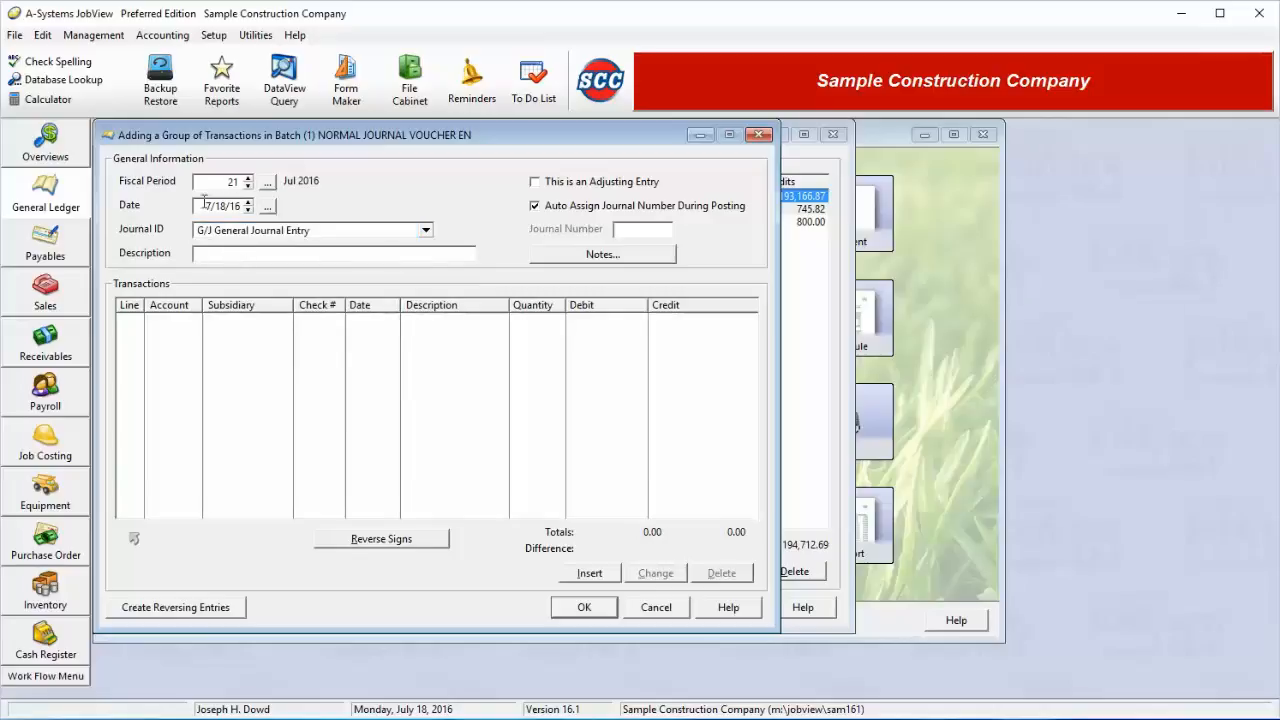
{"action": "left_click", "coordinate": [238, 206]}
- Try to enter a journal number manually with automatic assignment during posting turned off
{"action": "left_click", "coordinate": [584, 212]}
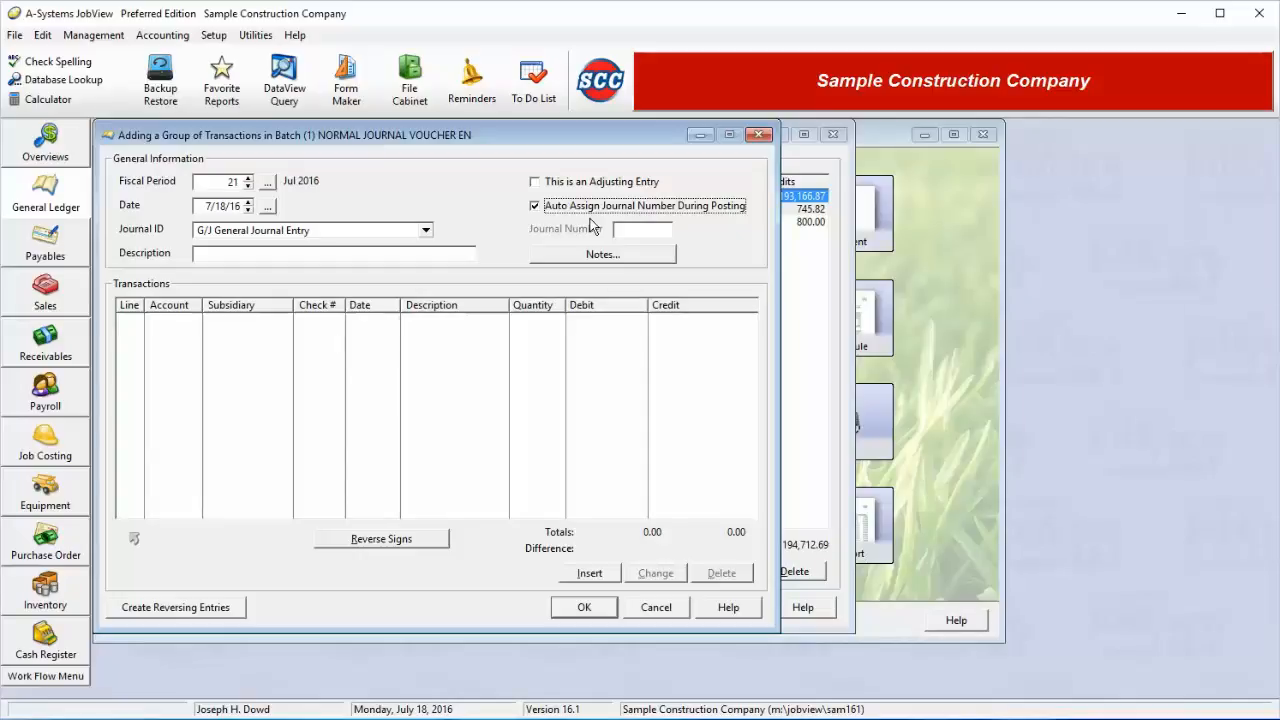
{"action": "left_click", "coordinate": [593, 214]}
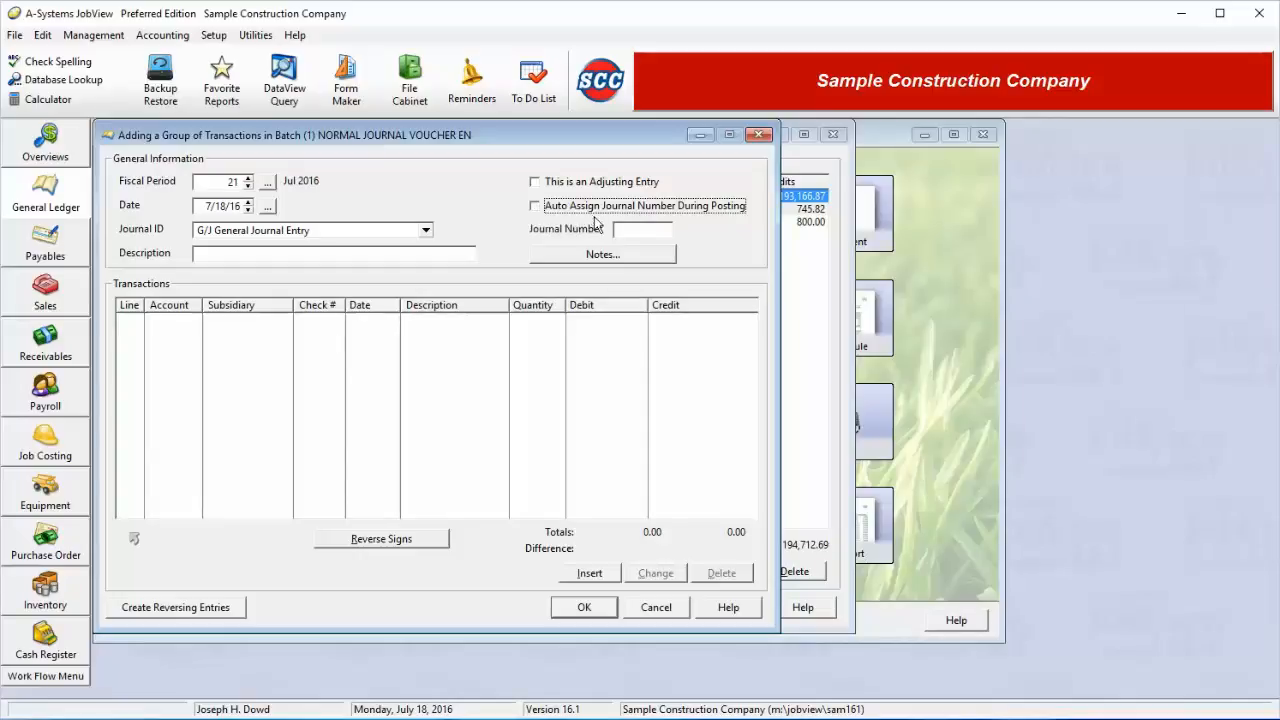
{"action": "key", "text": "Tab"}
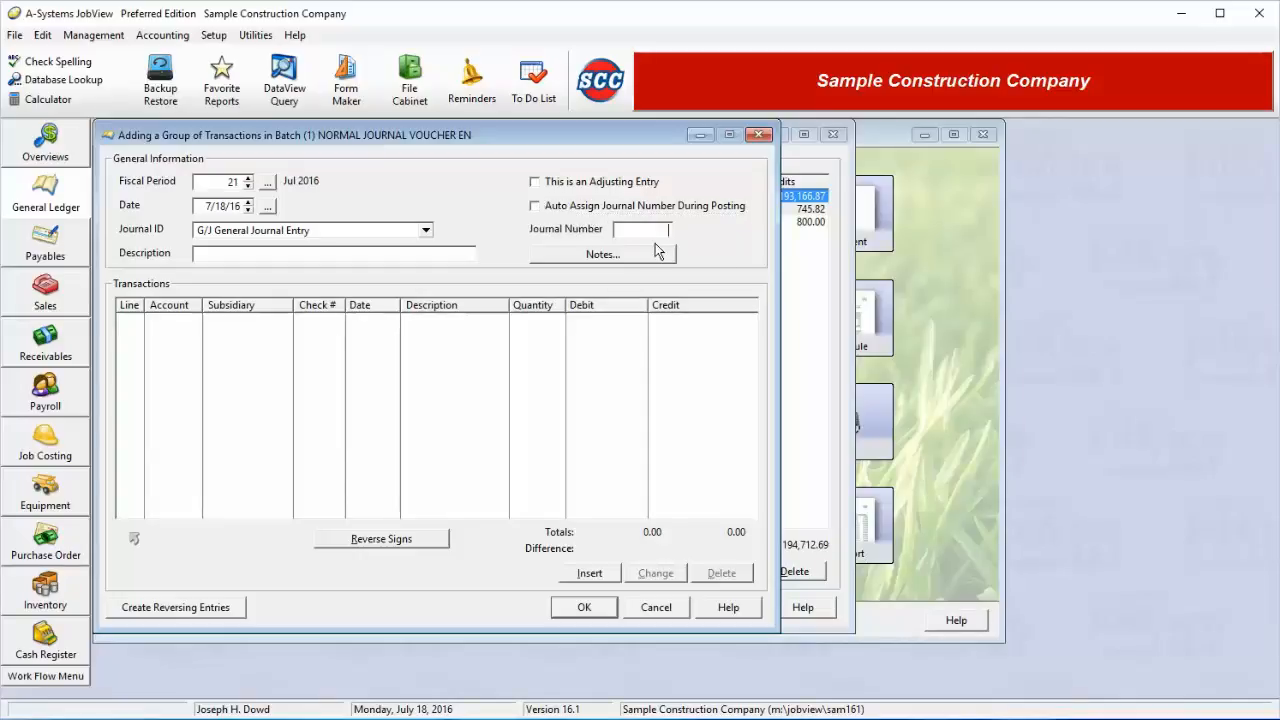
{"action": "type", "text": "5514"}
{"action": "key", "text": "BackSpace"}
{"action": "key", "text": "BackSpace"}
{"action": "key", "text": "BackSpace"}
{"action": "key", "text": "Tab"}
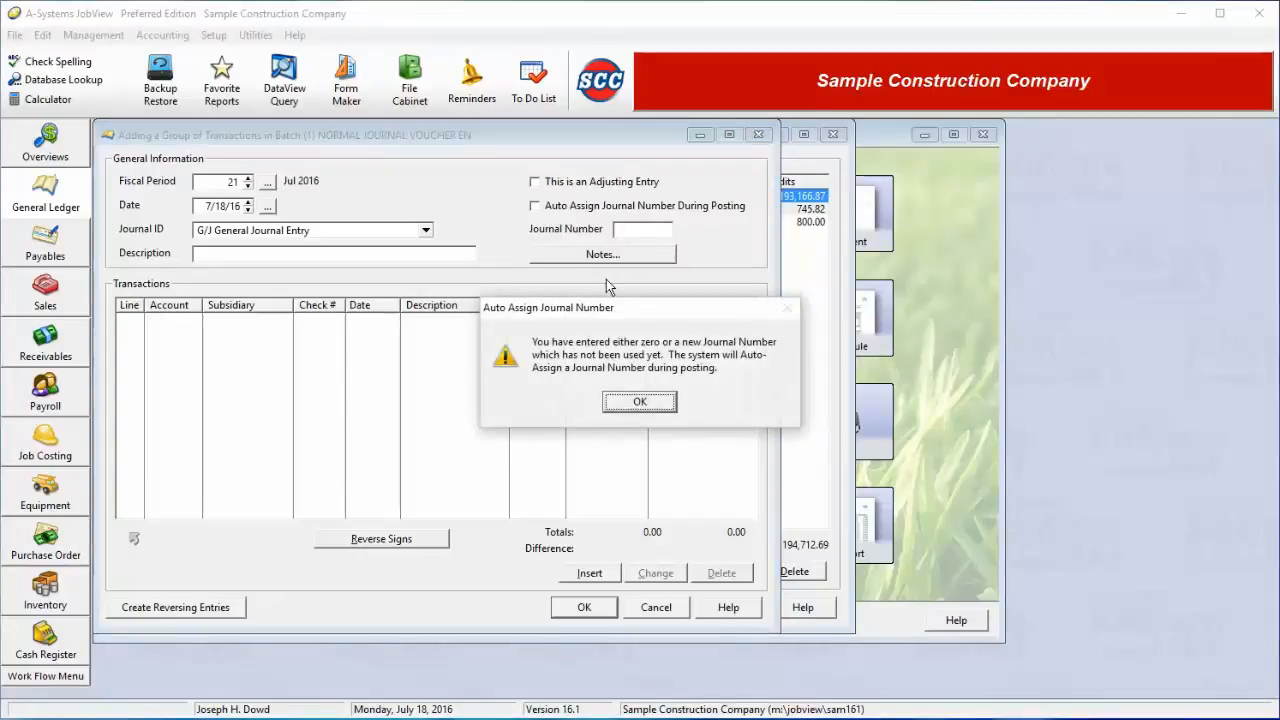
{"action": "left_click", "coordinate": [640, 401]}
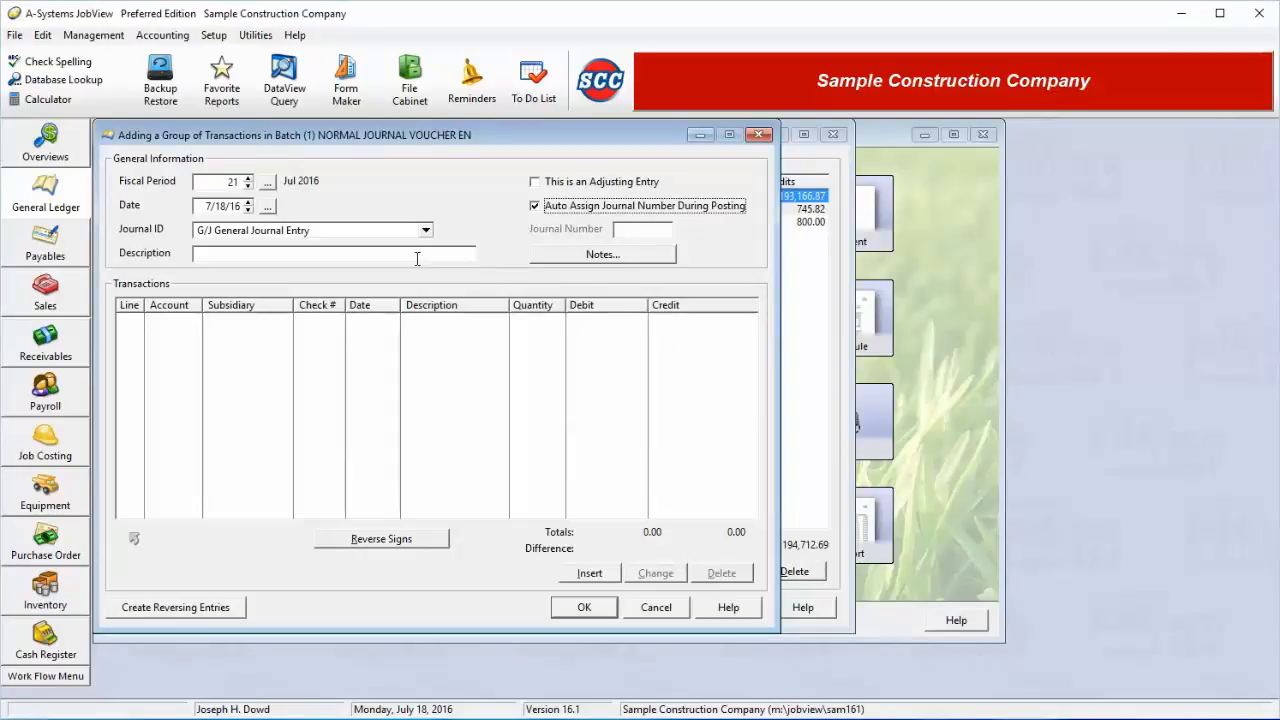
- Add transaction line 1 with detail type G/L Account, account 10200 Cash in Bank-Payroll and the description "Transfer"
{"action": "left_click", "coordinate": [567, 571]}
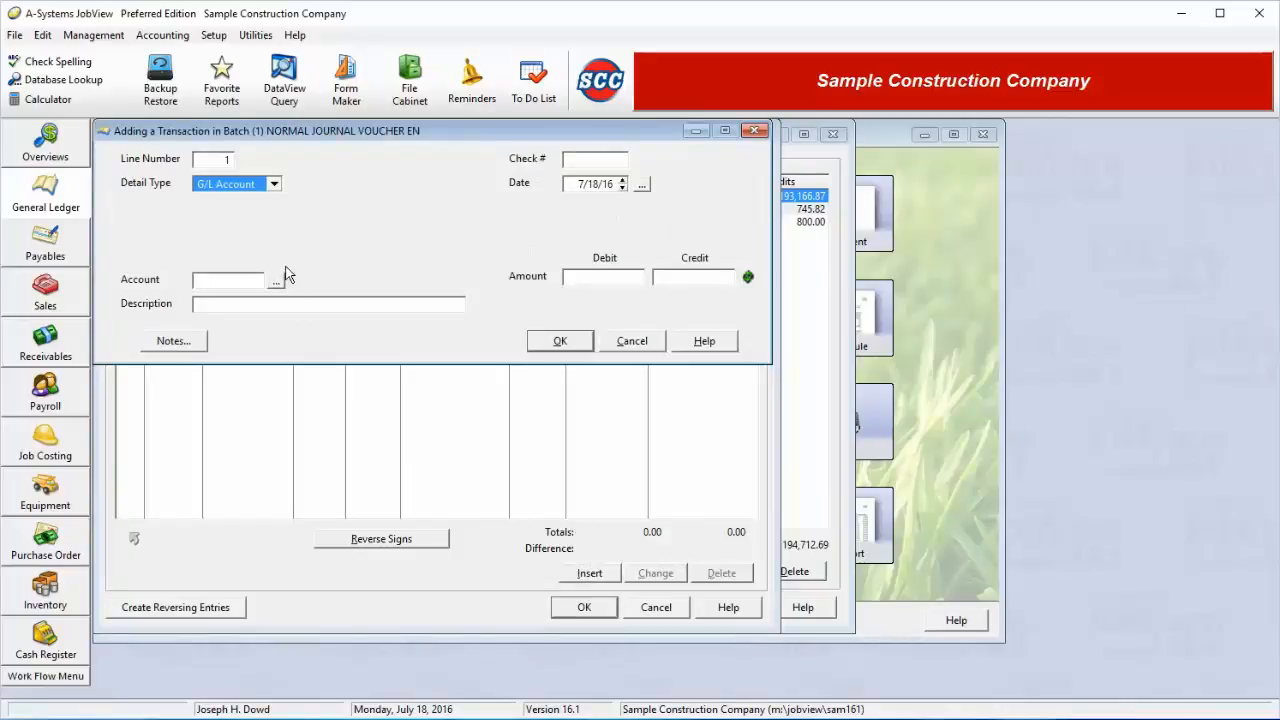
{"action": "left_click", "coordinate": [274, 184]}
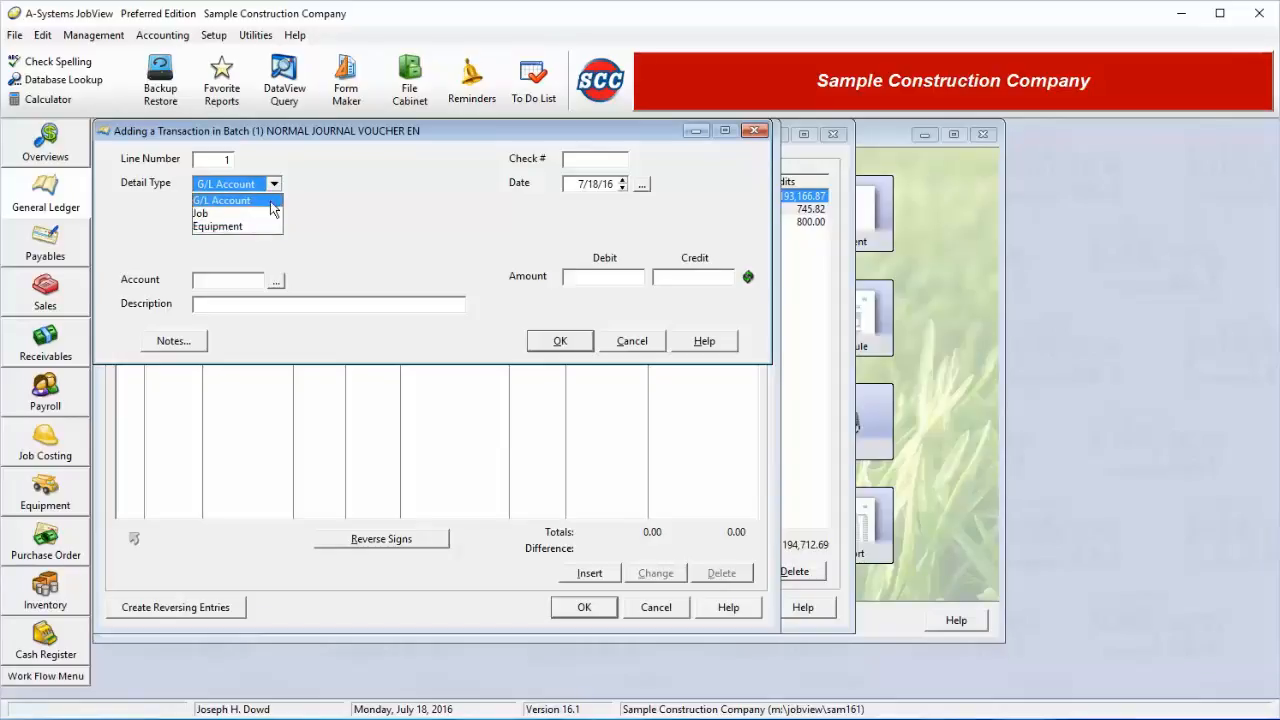
{"action": "left_click", "coordinate": [270, 201]}
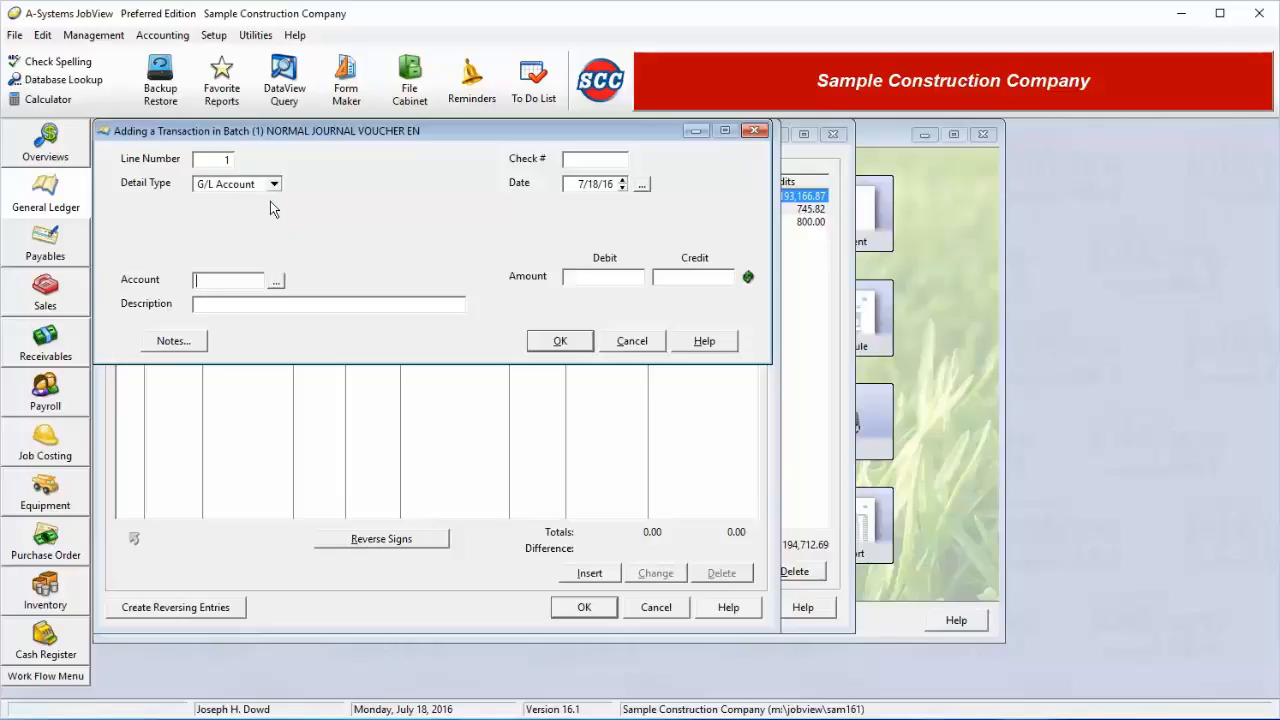
{"action": "left_click", "coordinate": [277, 283]}
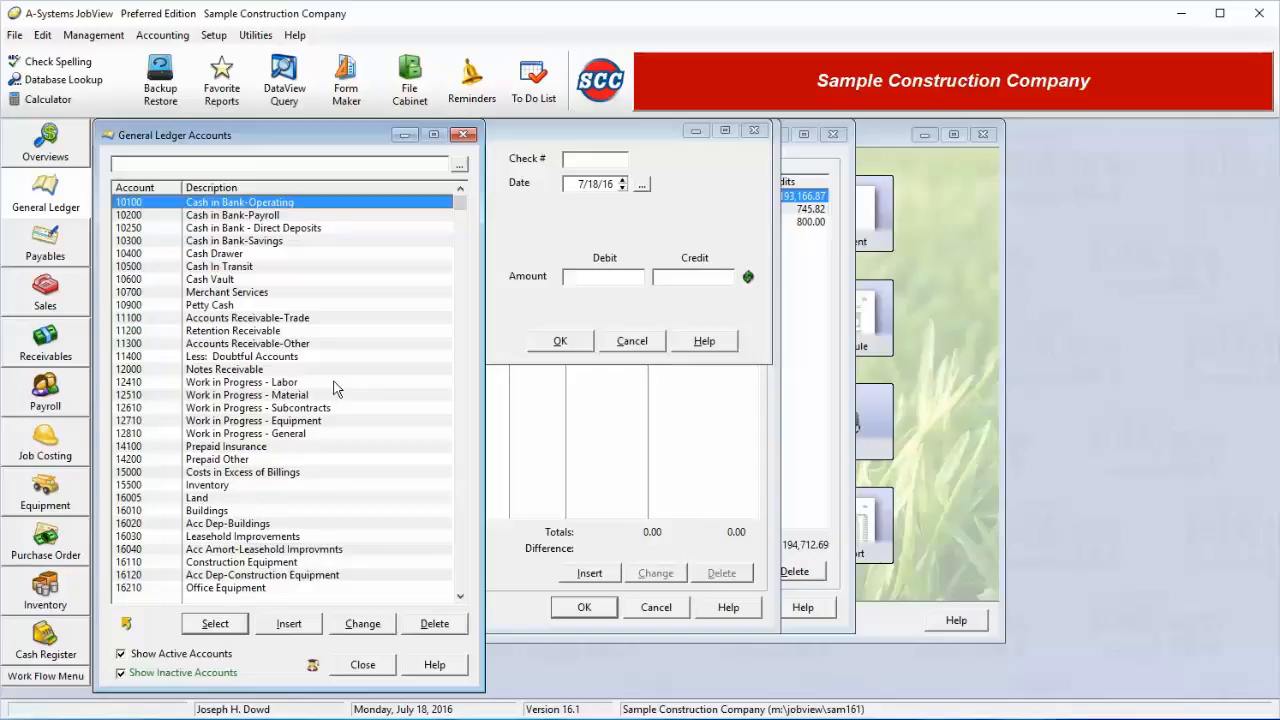
{"action": "double_click", "coordinate": [236, 216]}
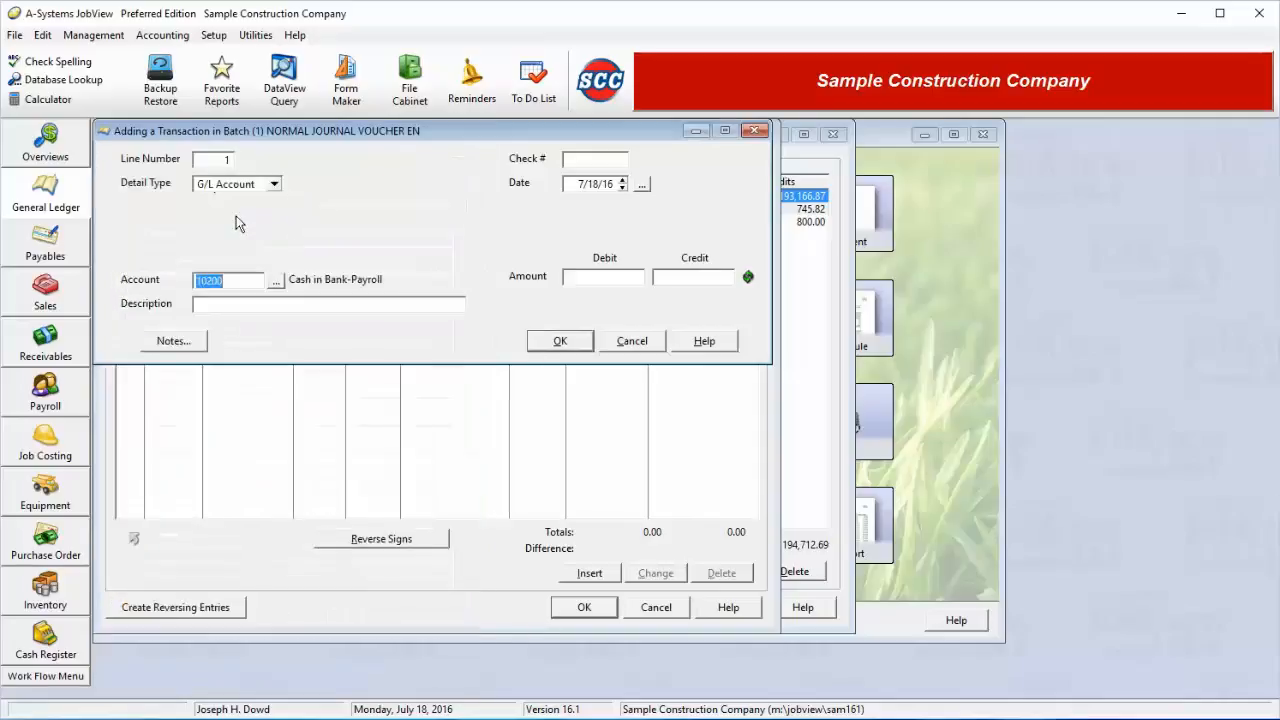
{"action": "left_click", "coordinate": [255, 304]}
{"action": "type", "text": "Transfer"}
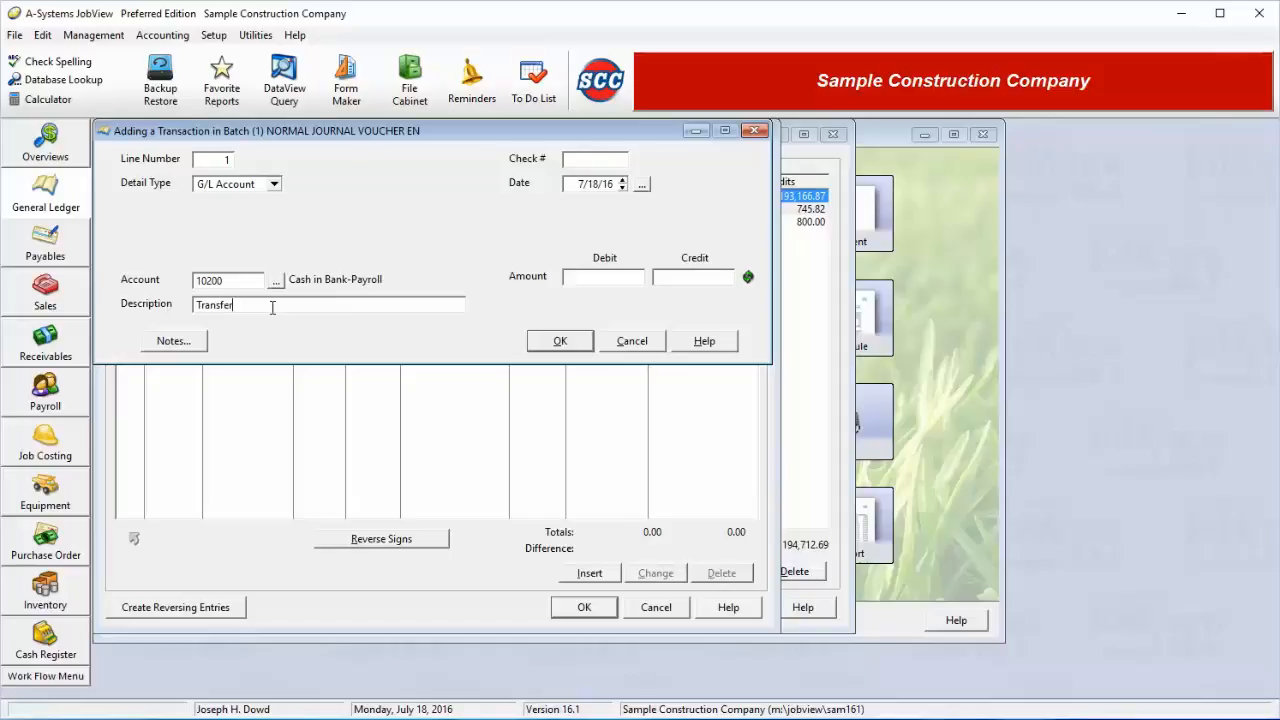
- Give line 1 a credit of 88.50 and save the line
{"action": "left_click", "coordinate": [615, 158]}
{"action": "left_click_drag", "start_coordinate": [578, 185], "coordinate": [637, 195]}
{"action": "left_click", "coordinate": [604, 277]}
{"action": "key", "text": "Tab"}
{"action": "type", "text": "88.50"}
{"action": "left_click", "coordinate": [568, 342]}
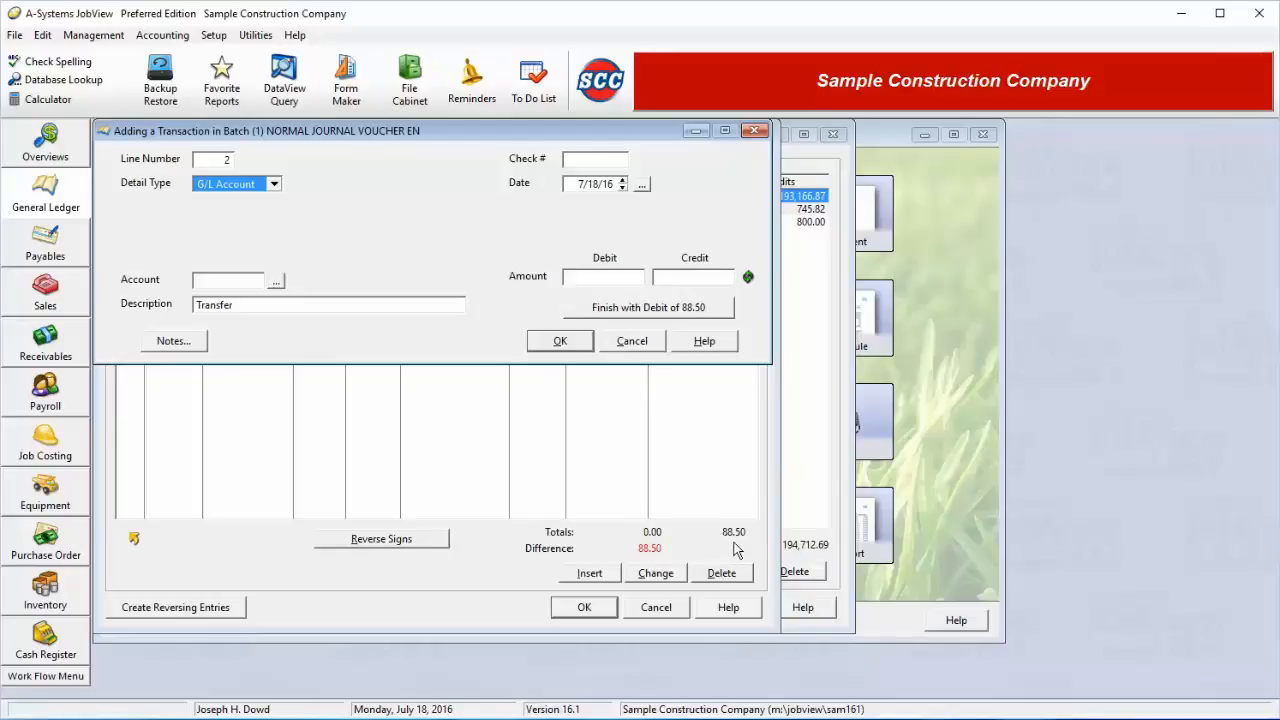
- Set line 2 to detail type Job with job 200 Golden Hills Nursing Home and cost code 01020G Overhead
{"action": "left_click", "coordinate": [260, 188]}
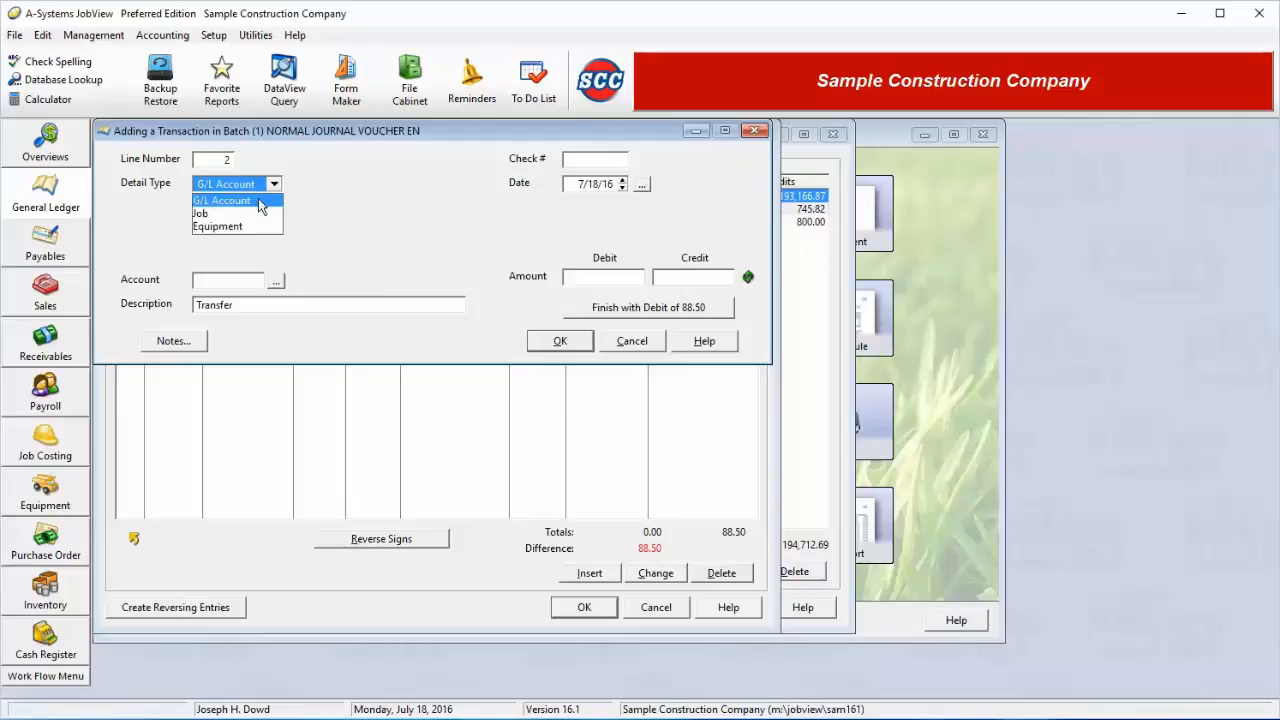
{"action": "left_click", "coordinate": [241, 209]}
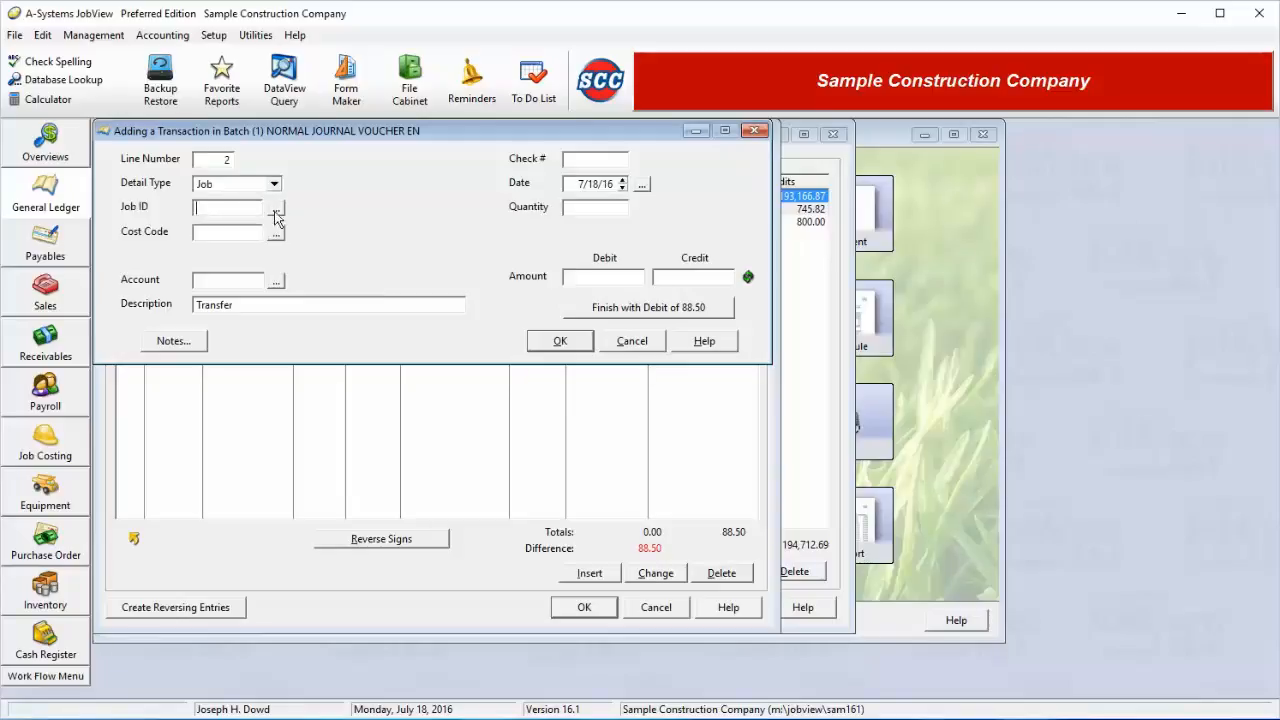
{"action": "left_click", "coordinate": [276, 208]}
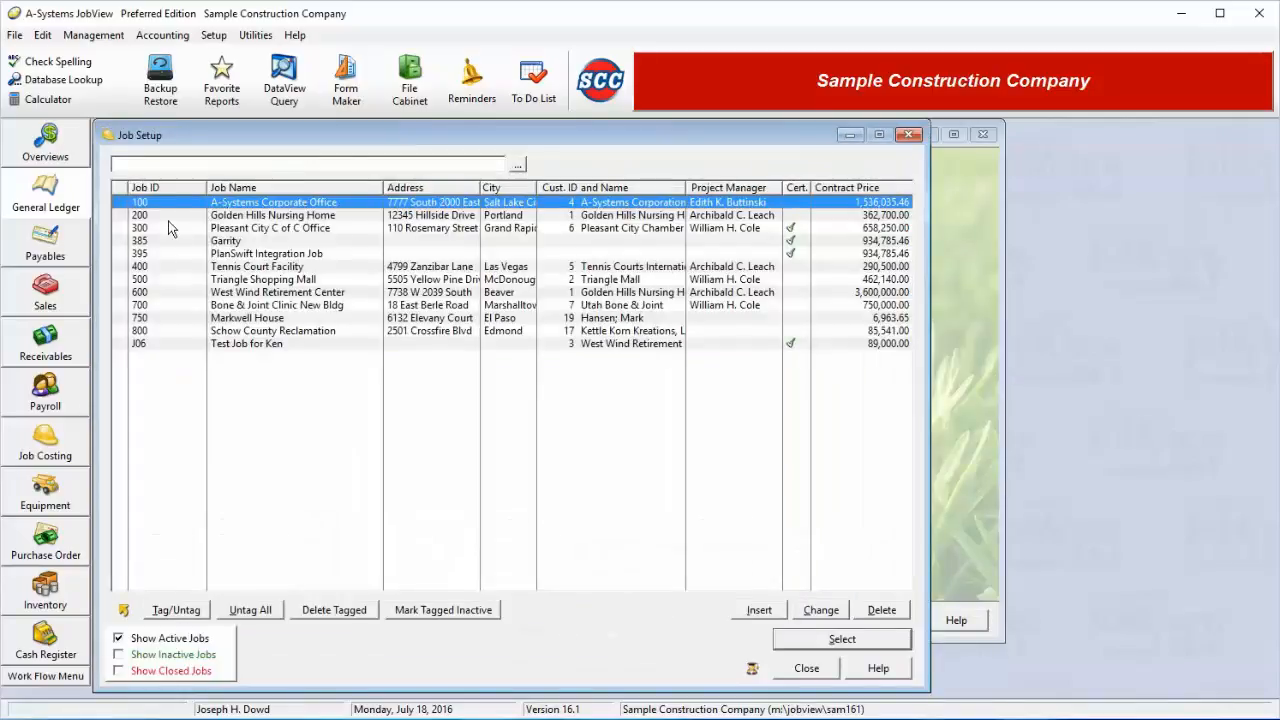
{"action": "double_click", "coordinate": [170, 215]}
{"action": "left_click", "coordinate": [276, 236]}
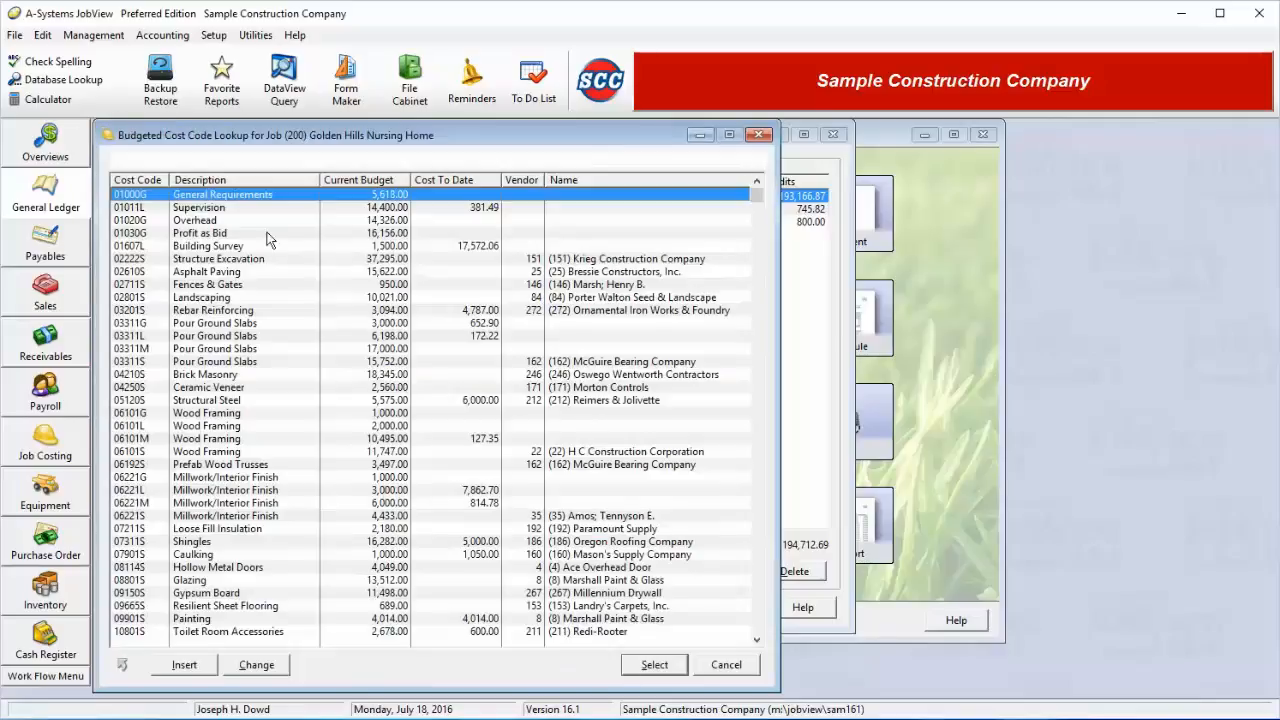
{"action": "left_click", "coordinate": [187, 221]}
{"action": "double_click", "coordinate": [187, 221]}
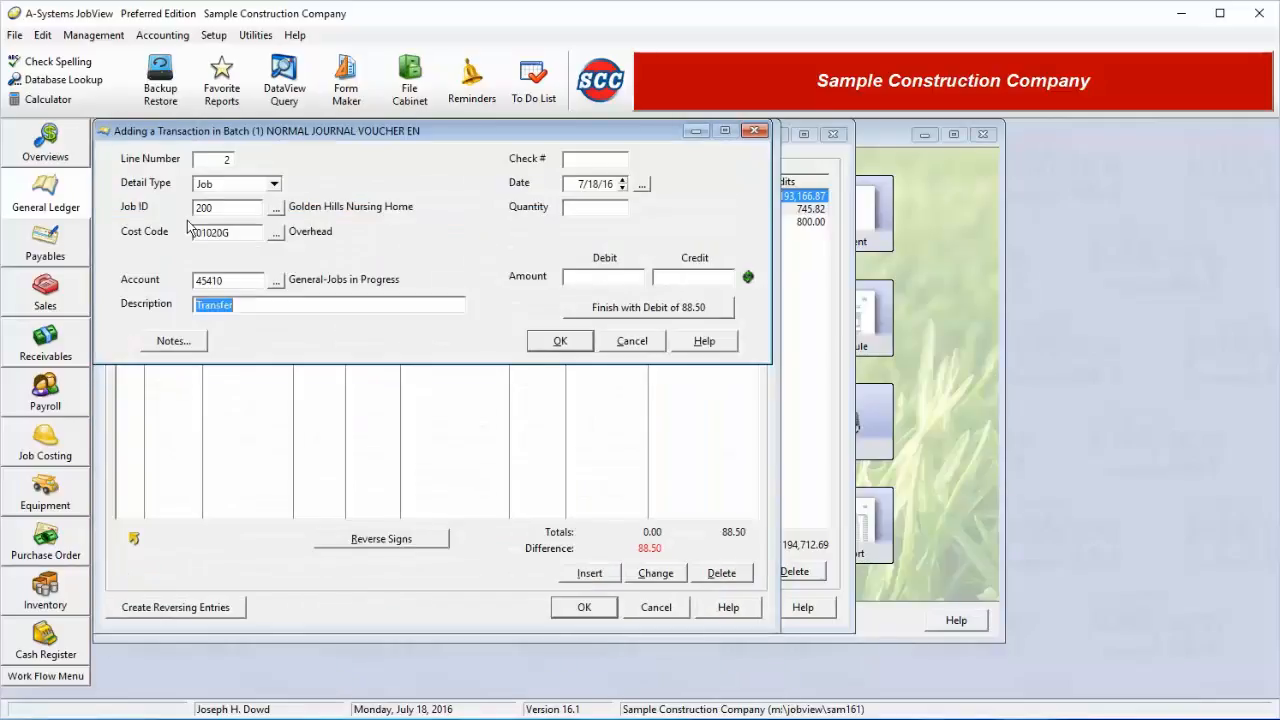
- Examine the general ledger accounts available for the job line's account
{"action": "left_click", "coordinate": [232, 281]}
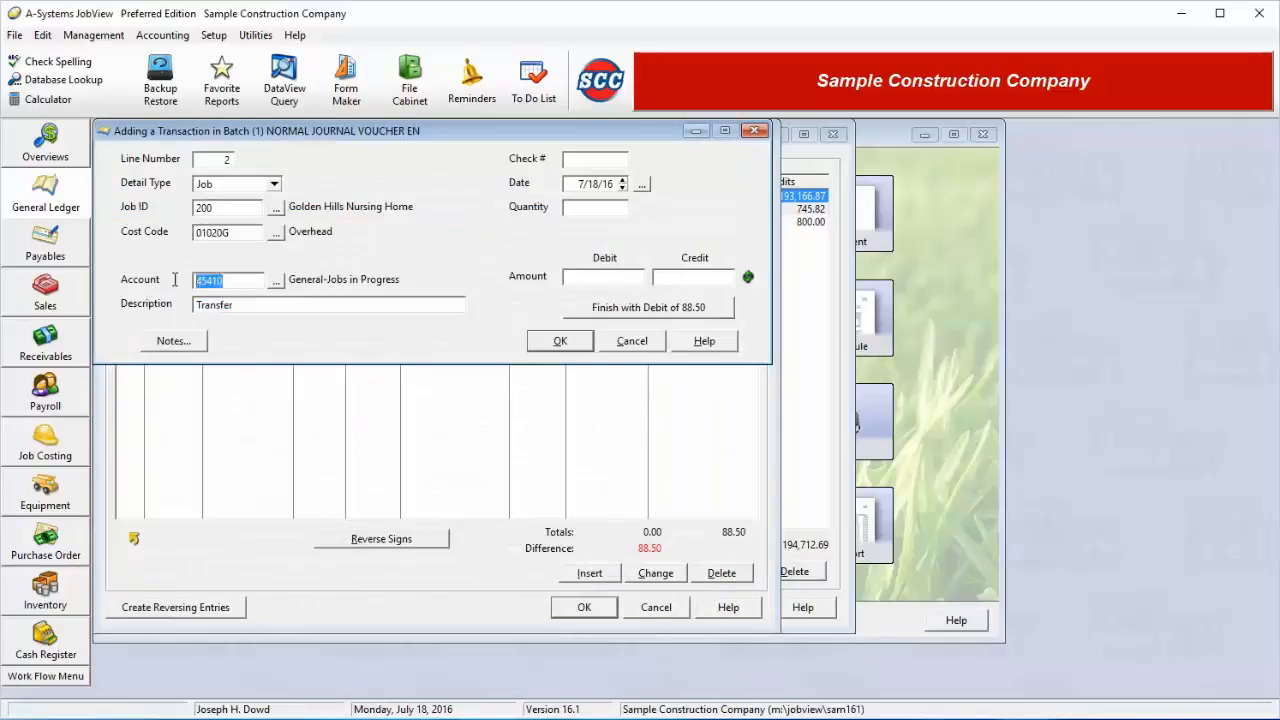
{"action": "left_click", "coordinate": [276, 283]}
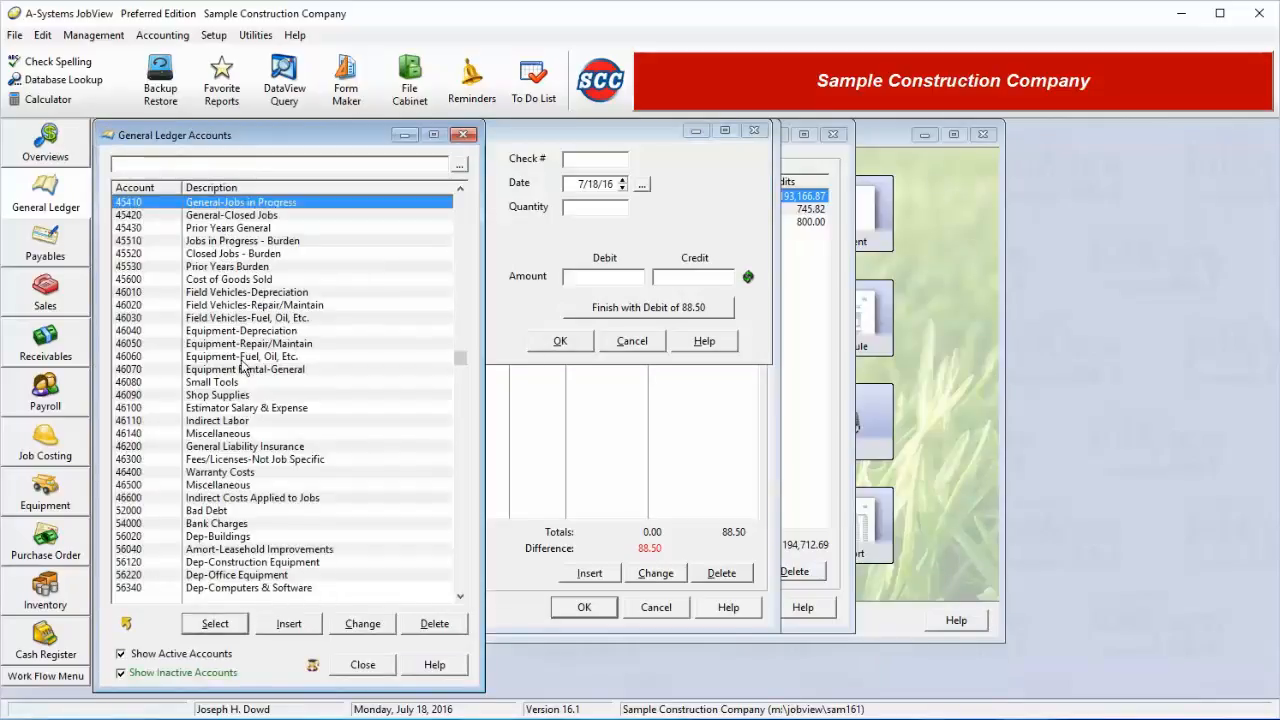
{"action": "left_click", "coordinate": [361, 665]}
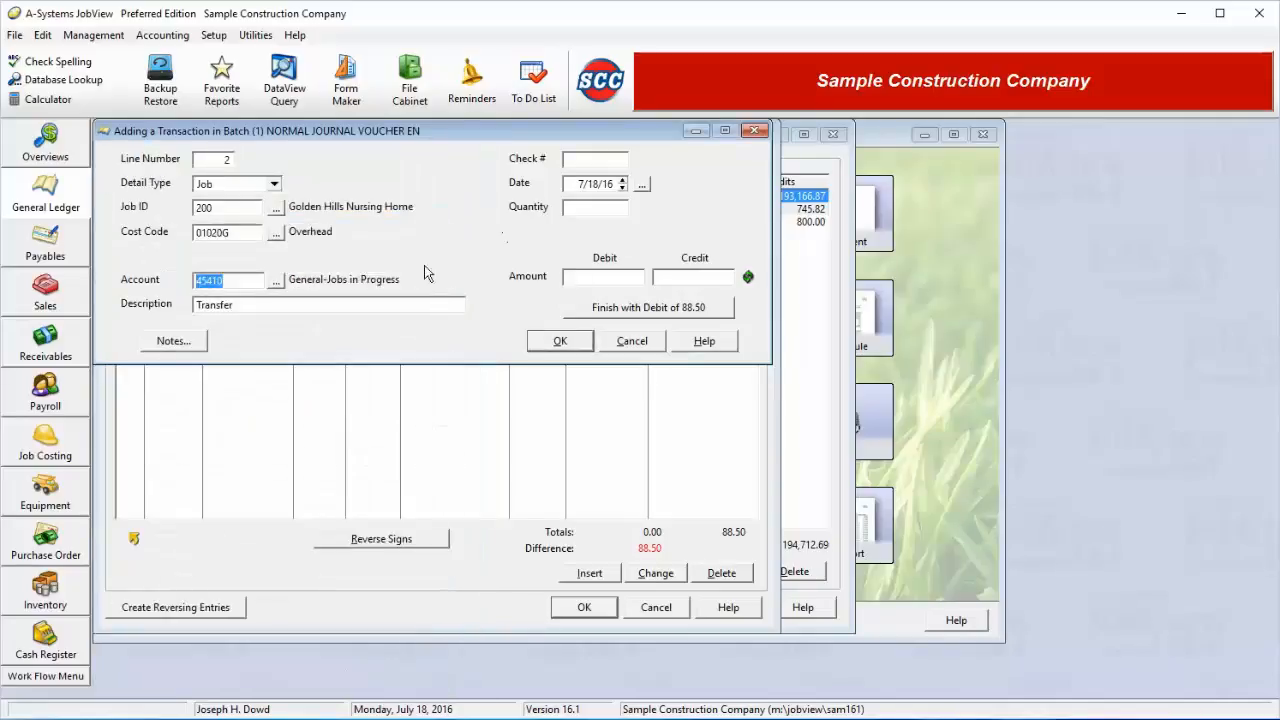
{"action": "left_click", "coordinate": [276, 300]}
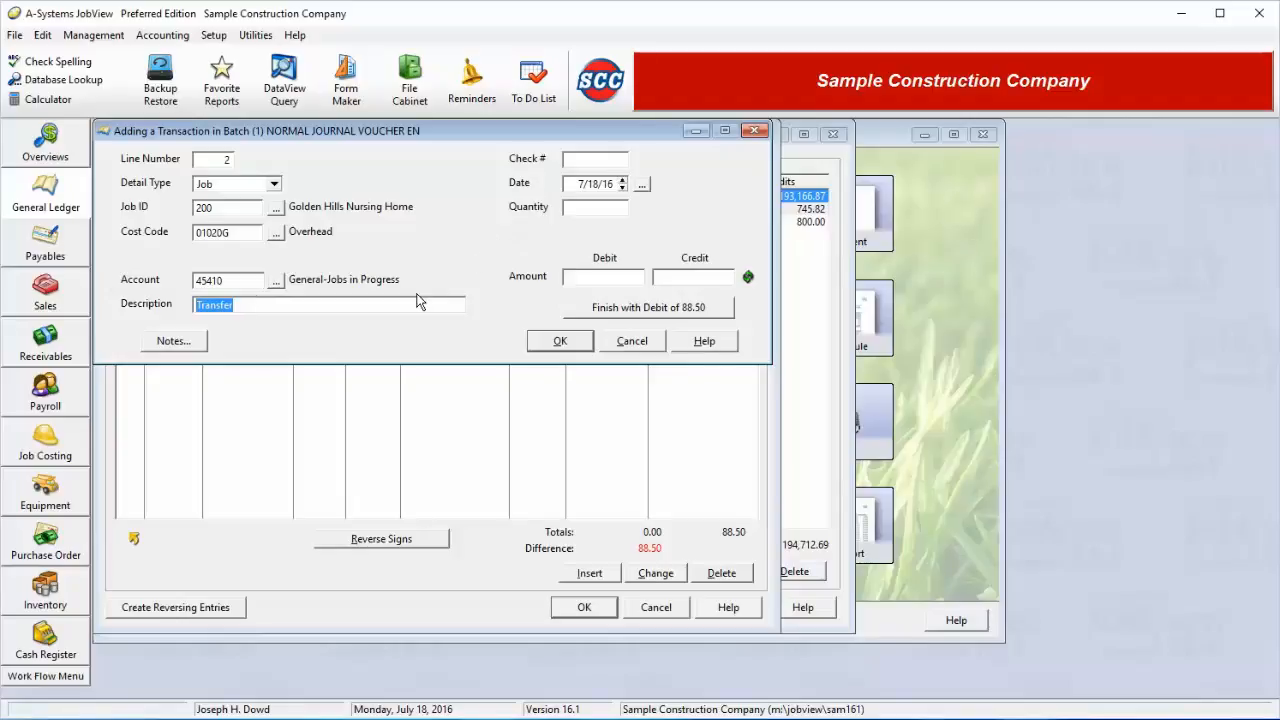
- Change line 2's cost code to 01607L Building Survey and set its quantity to 12 hours
{"action": "left_click", "coordinate": [586, 208]}
{"action": "left_click", "coordinate": [276, 233]}
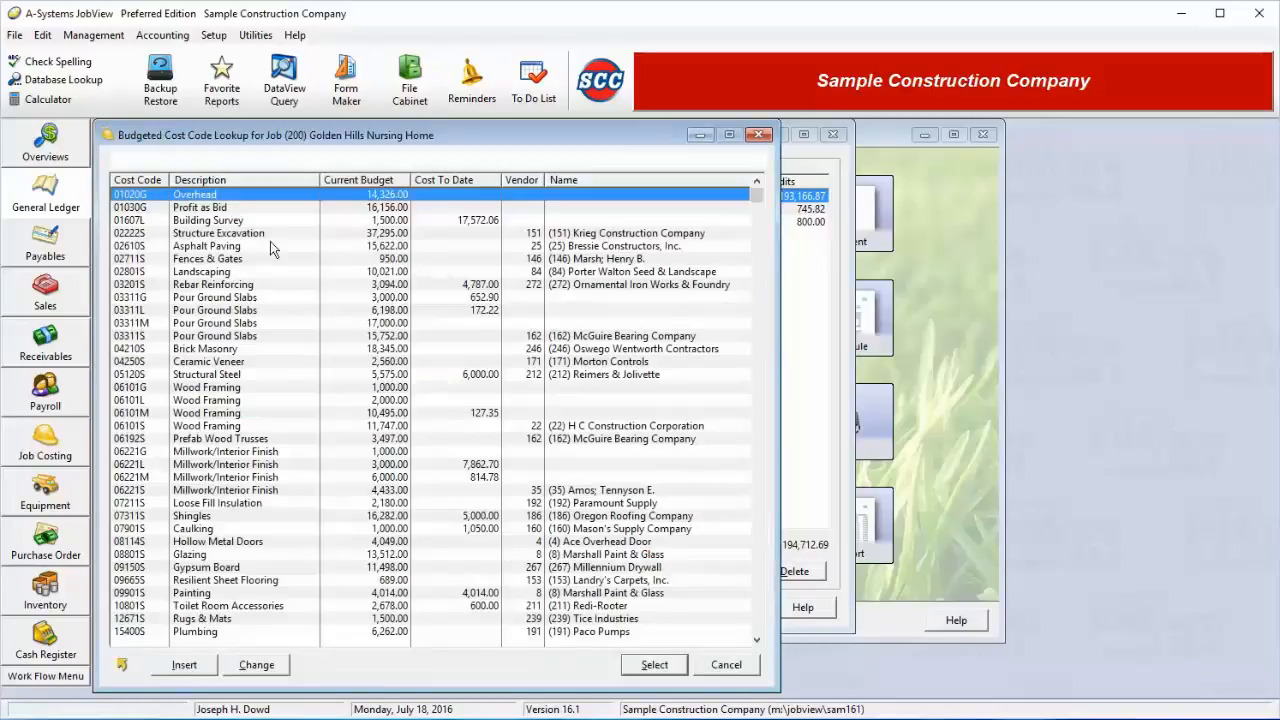
{"action": "double_click", "coordinate": [185, 222]}
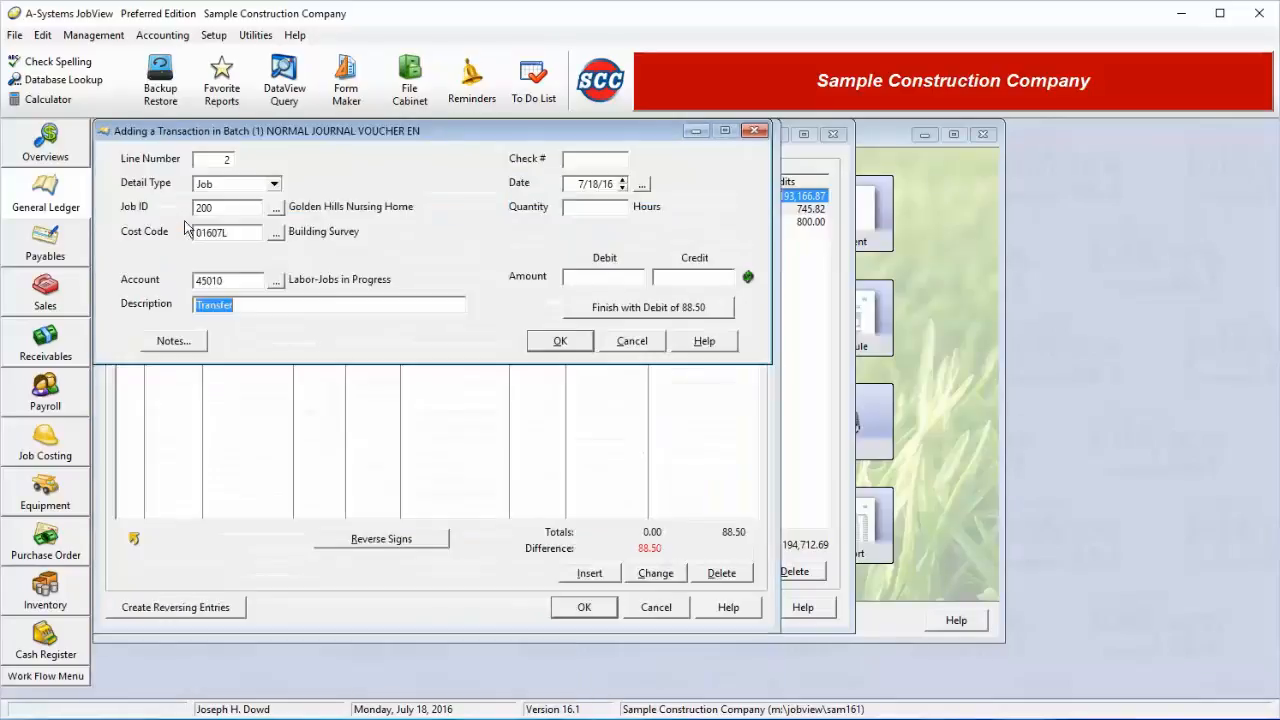
{"action": "left_click", "coordinate": [612, 208]}
{"action": "type", "text": "12"}
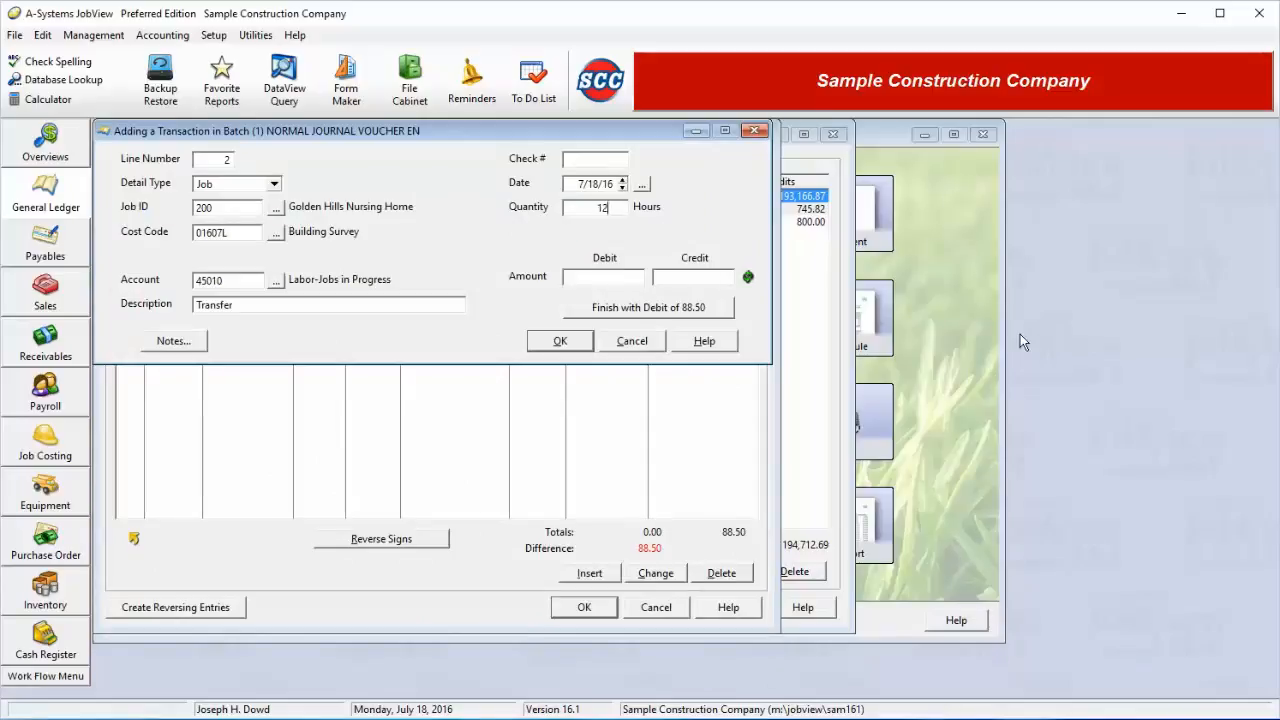
- Finish line 2 with the balancing debit of 88.50, save it, and leave the blank line 3 without saving
{"action": "left_click", "coordinate": [700, 276]}
{"action": "left_click", "coordinate": [700, 274]}
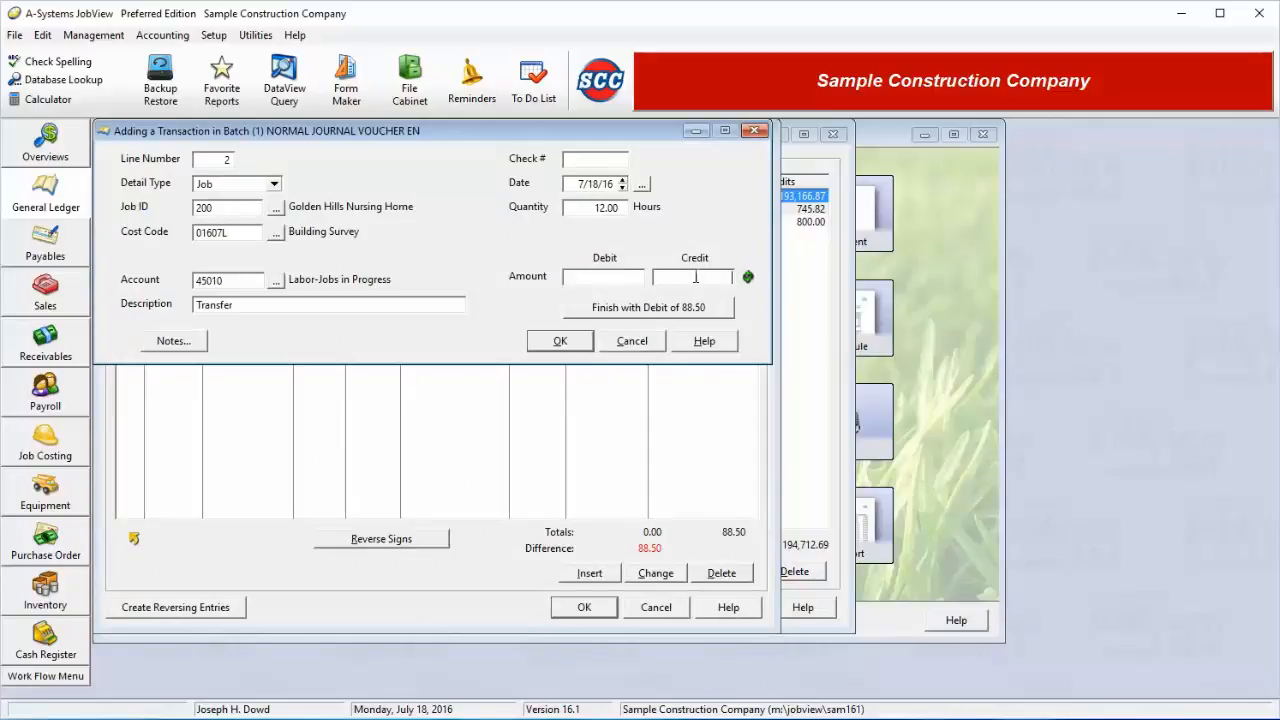
{"action": "left_click", "coordinate": [646, 308]}
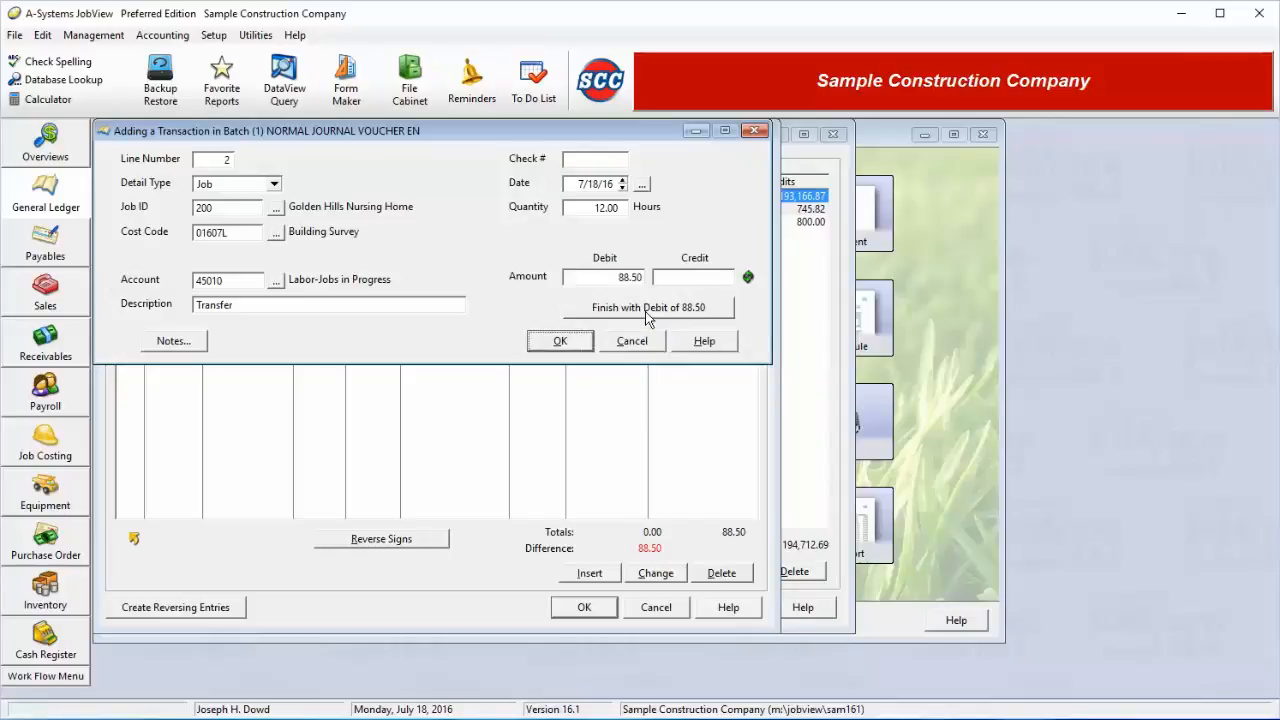
{"action": "left_click", "coordinate": [560, 341]}
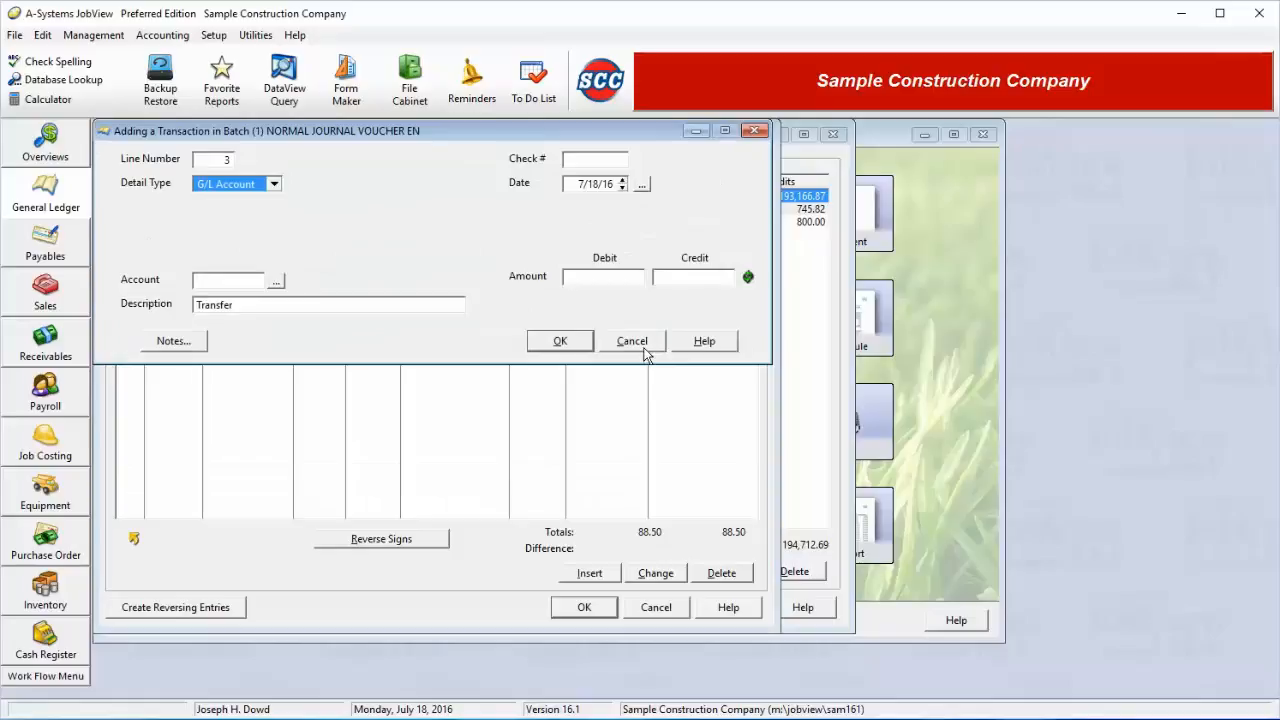
{"action": "left_click", "coordinate": [644, 349]}
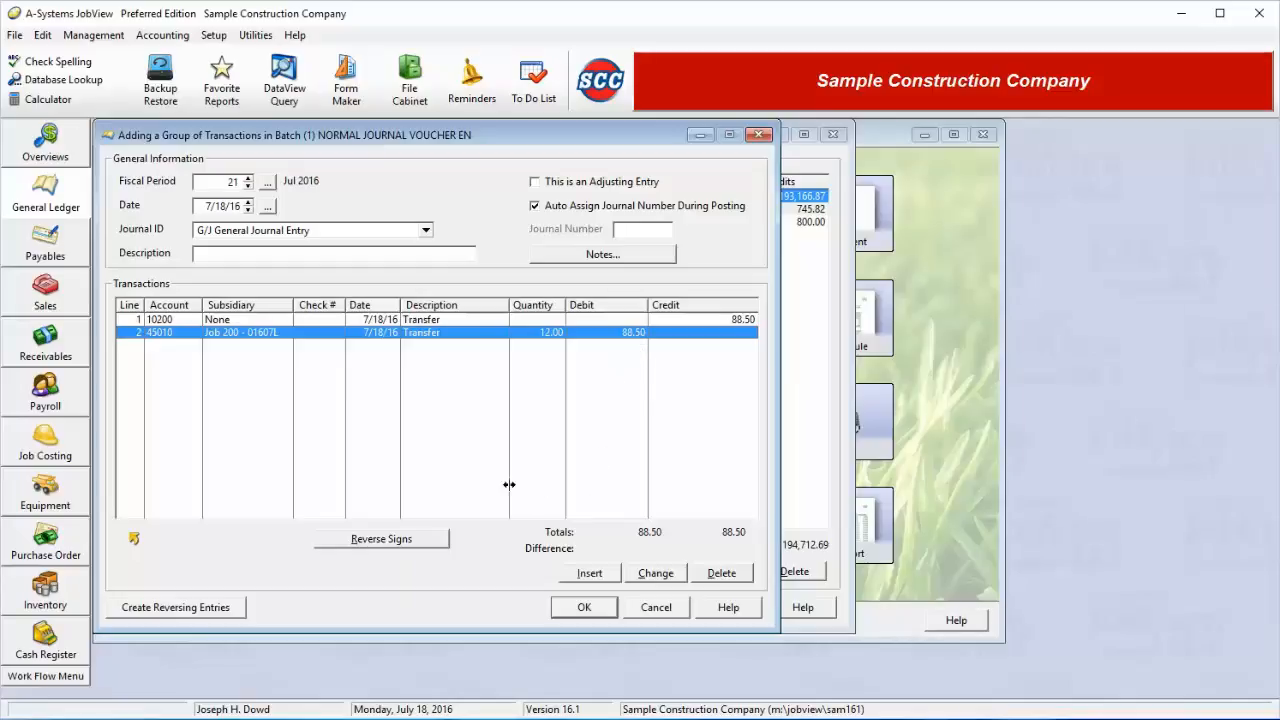
- Save the transaction group, discard the new blank group, and select the JUL16 transaction in the Normal Journal Voucher batch
{"action": "left_click", "coordinate": [576, 608]}
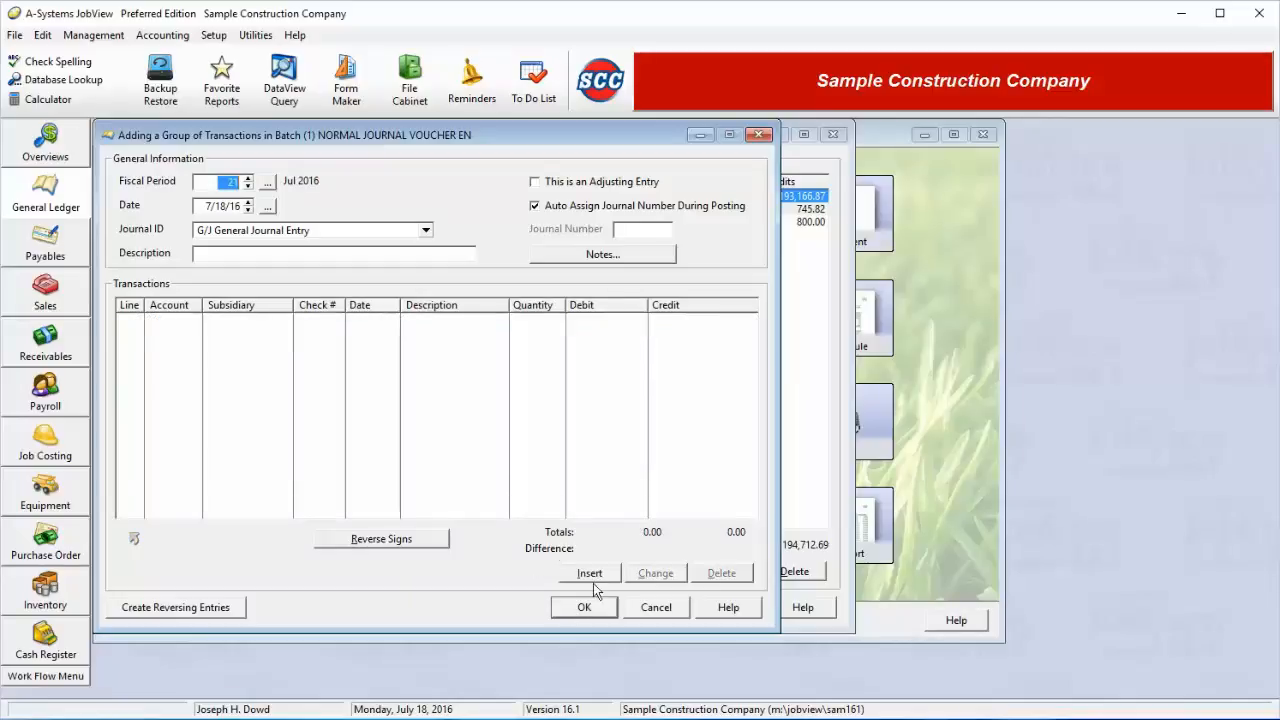
{"action": "left_click", "coordinate": [656, 608]}
{"action": "left_click", "coordinate": [538, 235]}
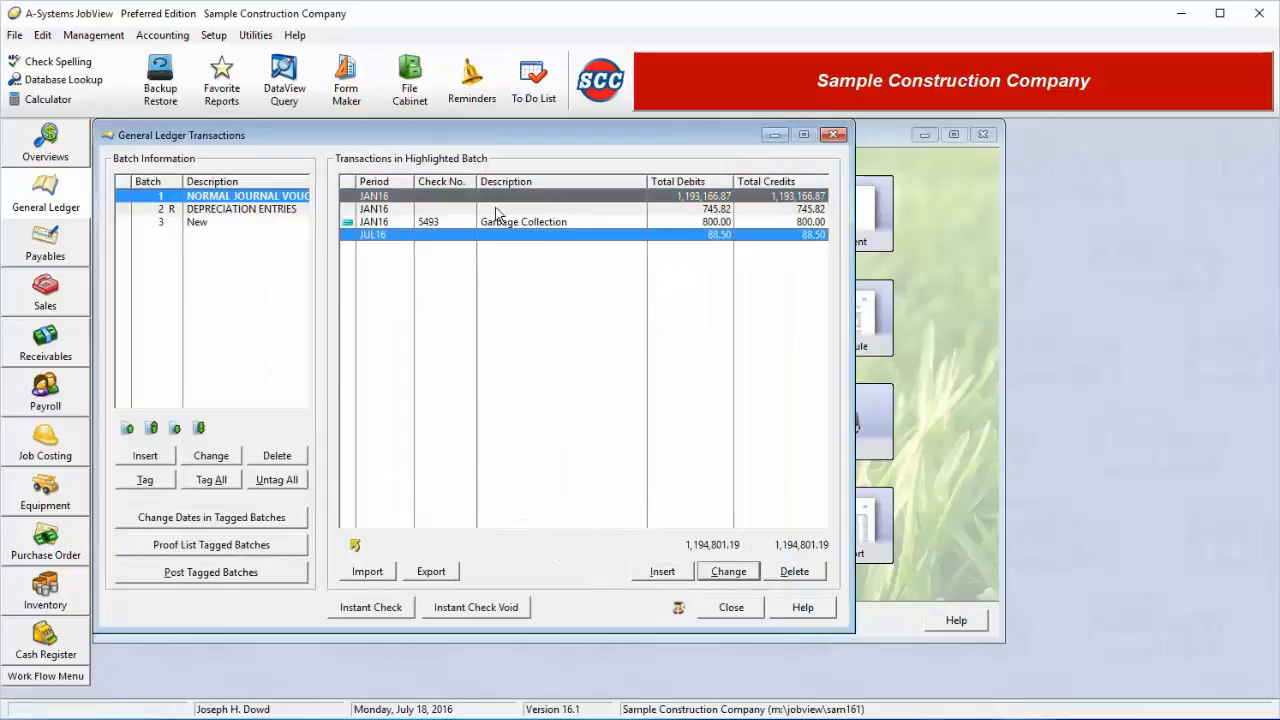
{"action": "left_click", "coordinate": [514, 198]}
{"action": "left_click", "coordinate": [743, 235]}
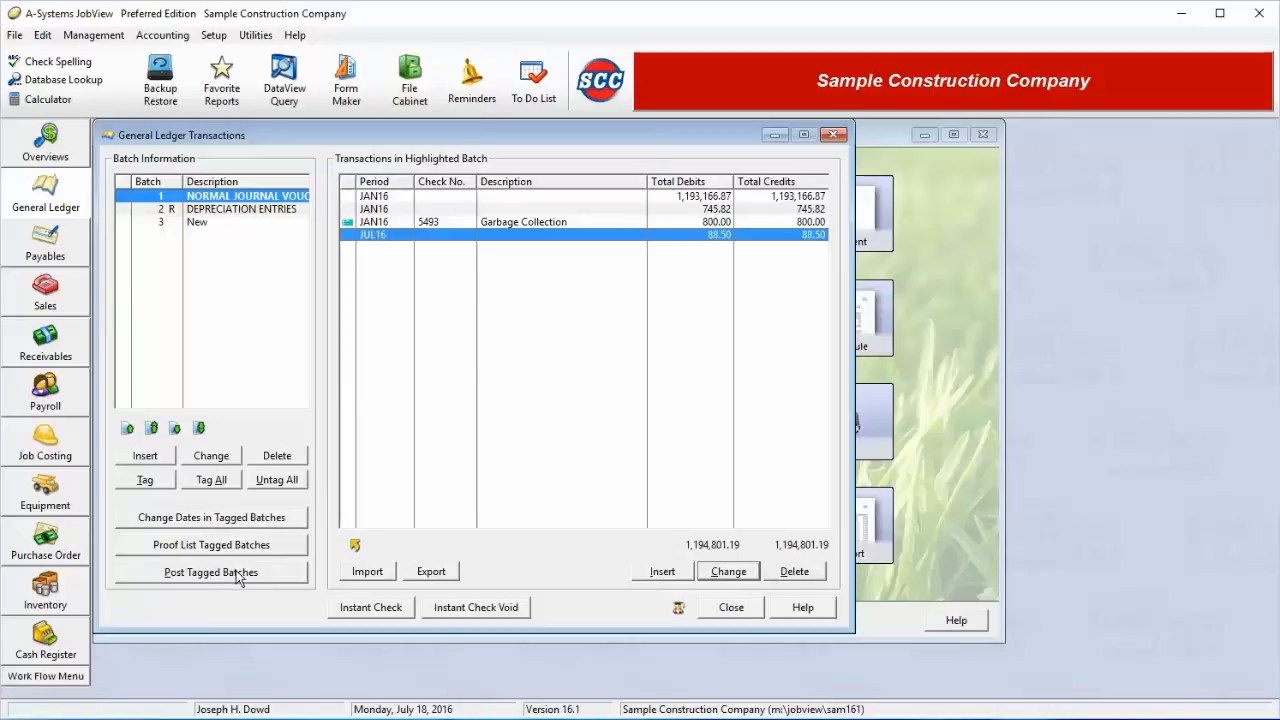
- View the date change settings for tagged batches without applying them, and preview the Proof Journal Entries listing
{"action": "left_click", "coordinate": [203, 524]}
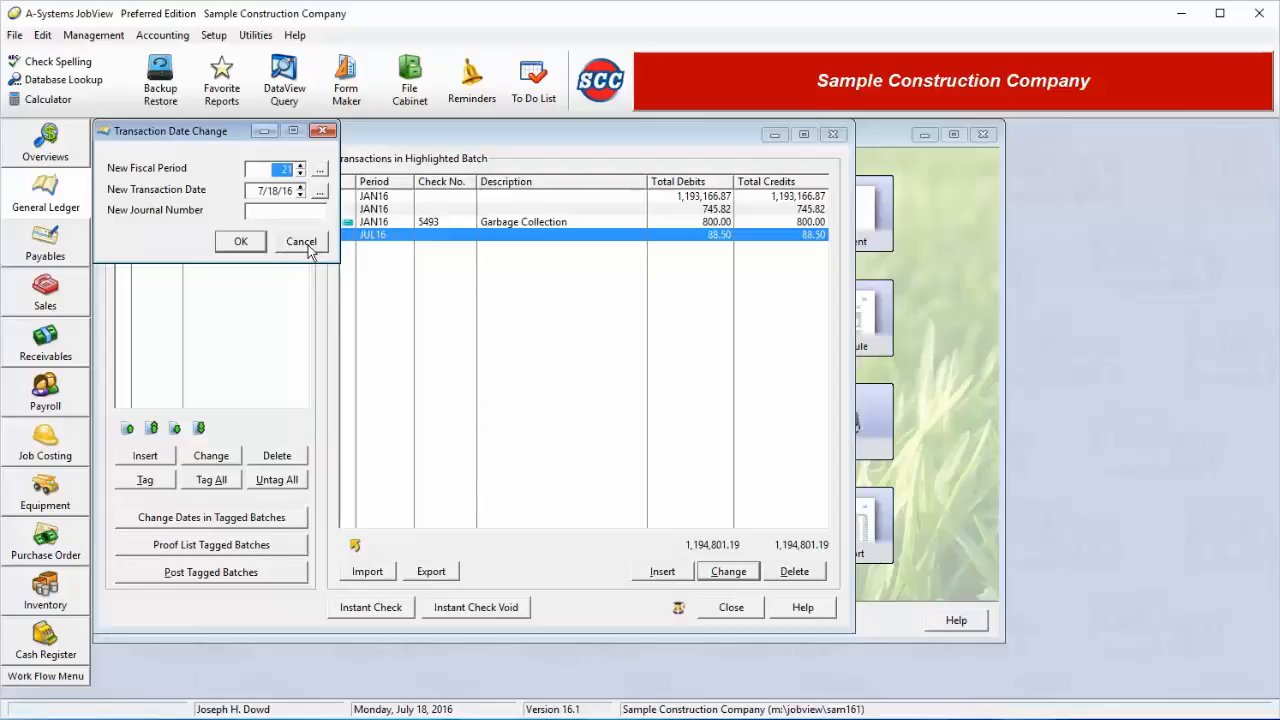
{"action": "left_click", "coordinate": [301, 243]}
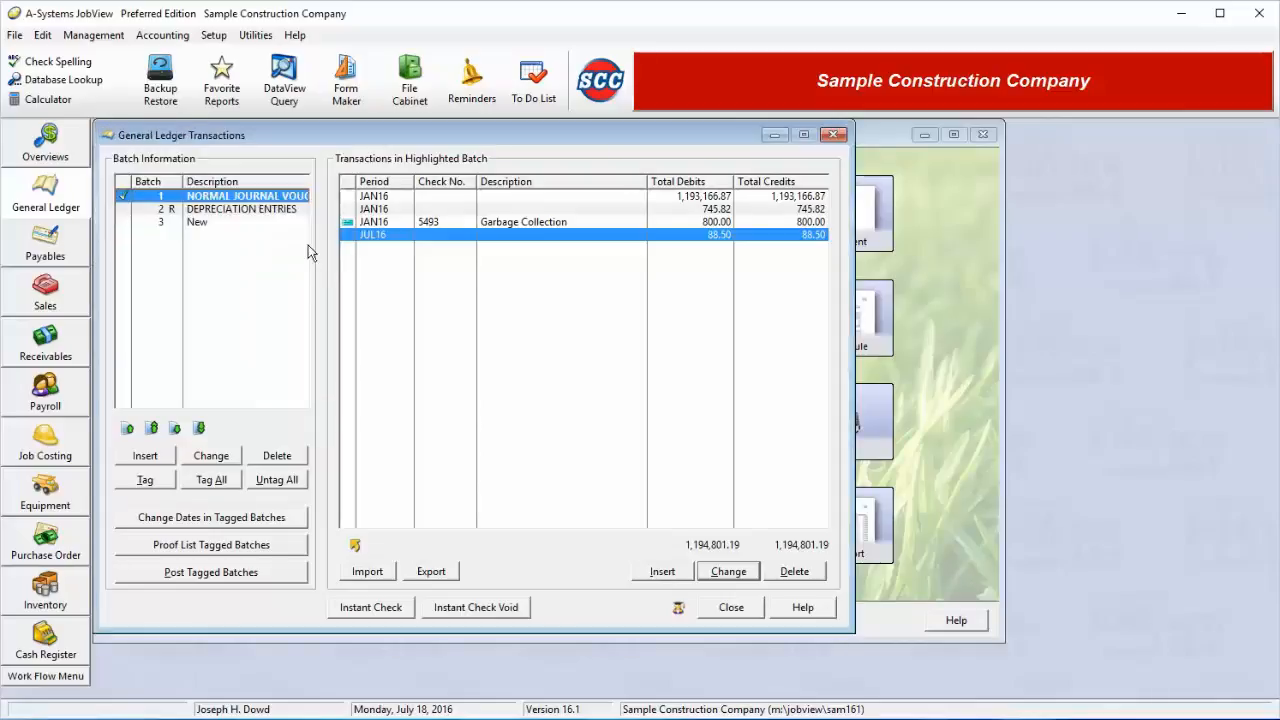
{"action": "left_click", "coordinate": [230, 549]}
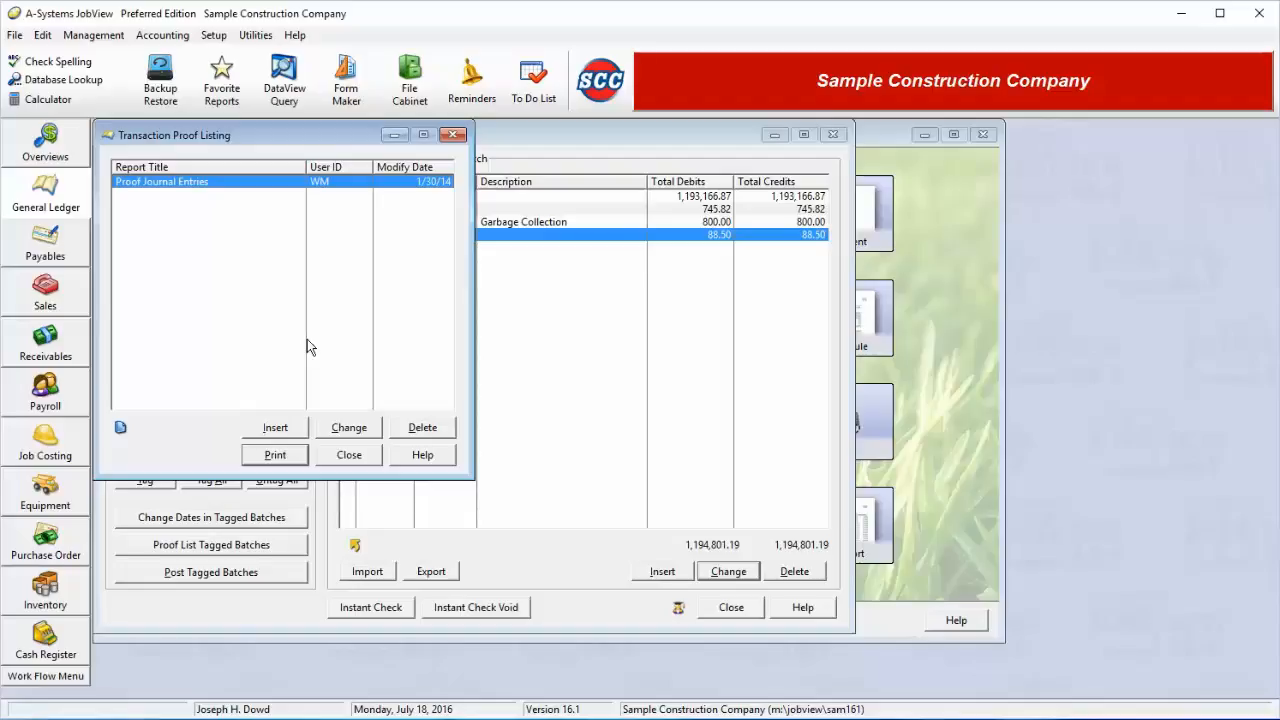
{"action": "left_click", "coordinate": [275, 454]}
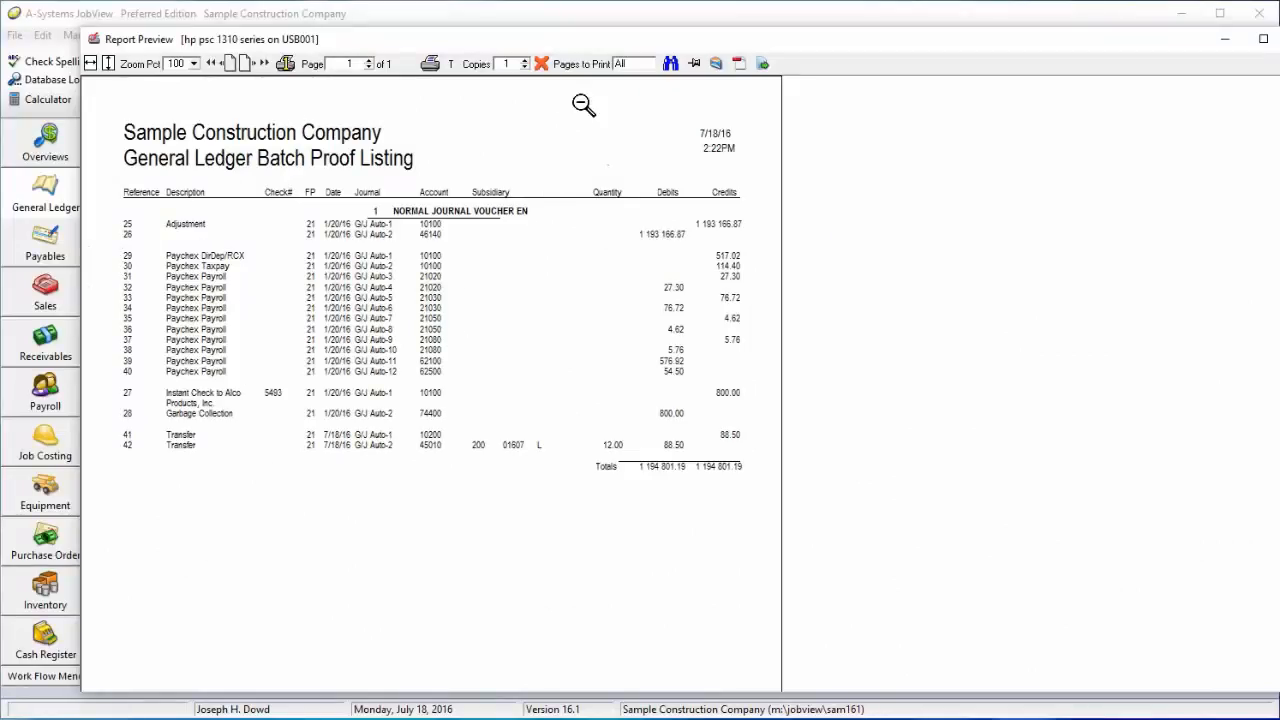
{"action": "left_click", "coordinate": [542, 62]}
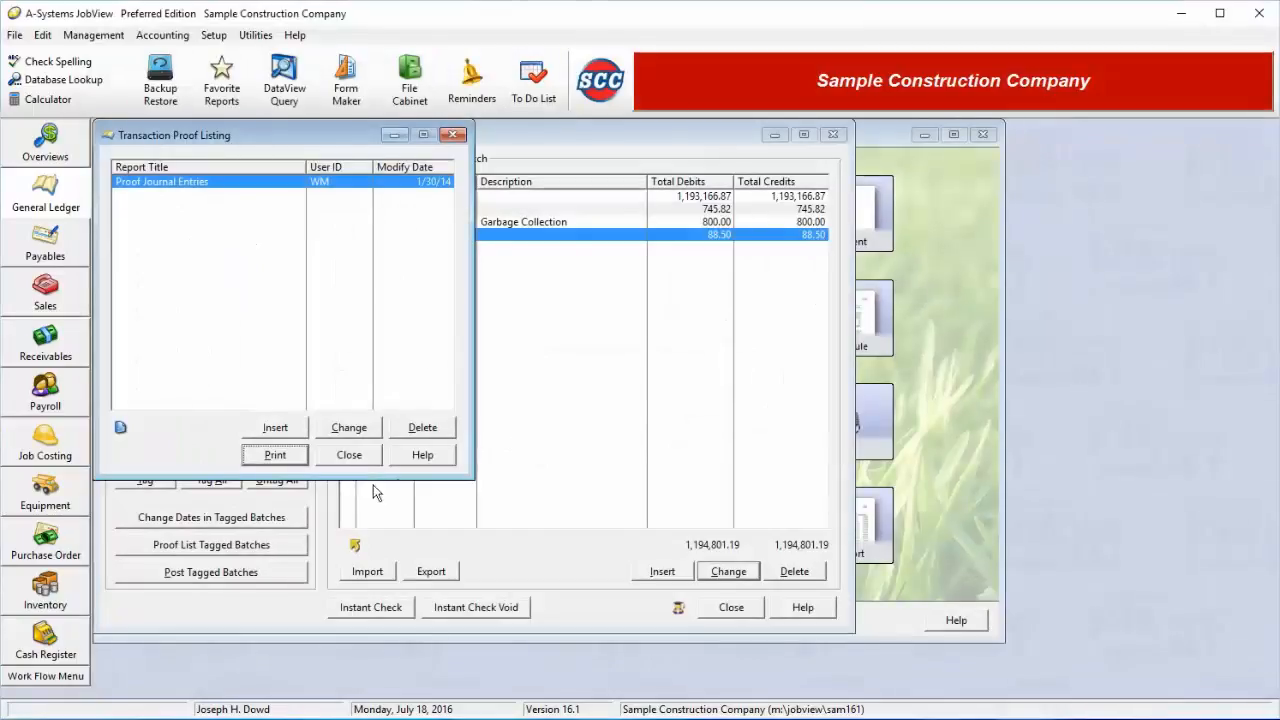
{"action": "left_click", "coordinate": [353, 455]}
- Post the tagged Normal Journal Voucher batch to review its posting summary, and undo the posting
{"action": "left_click", "coordinate": [218, 575]}
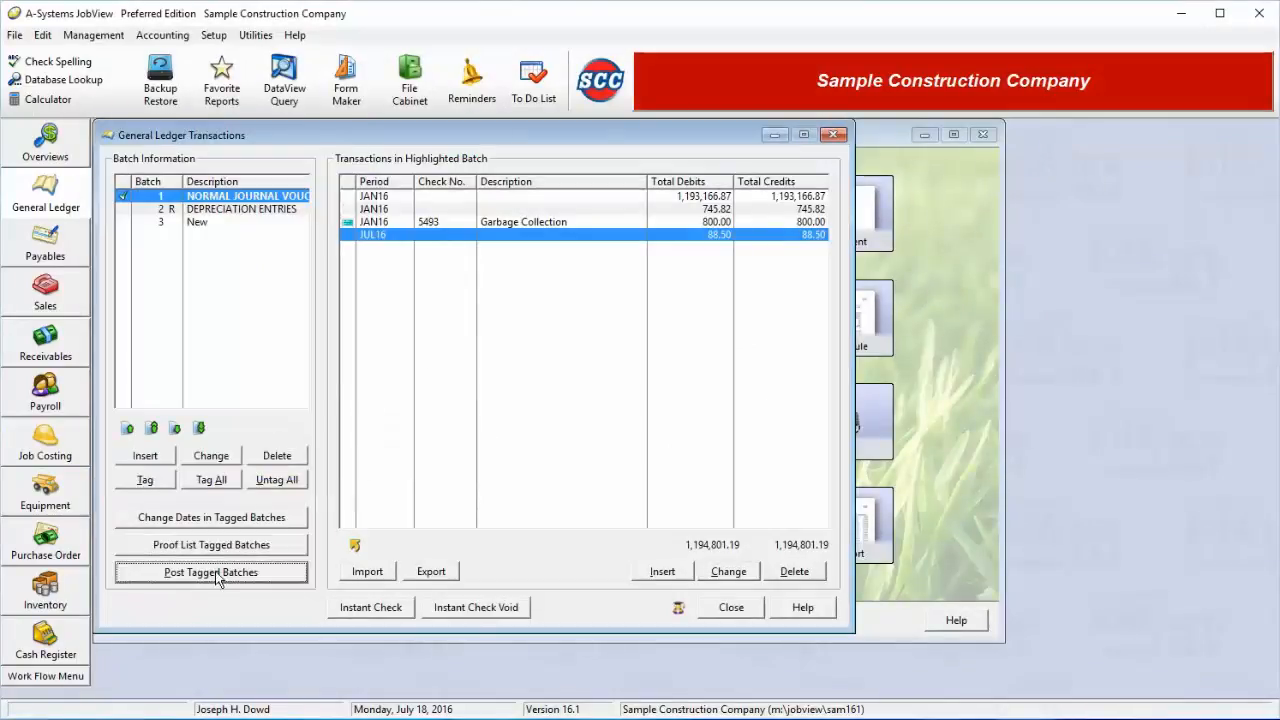
{"action": "left_click", "coordinate": [679, 425]}
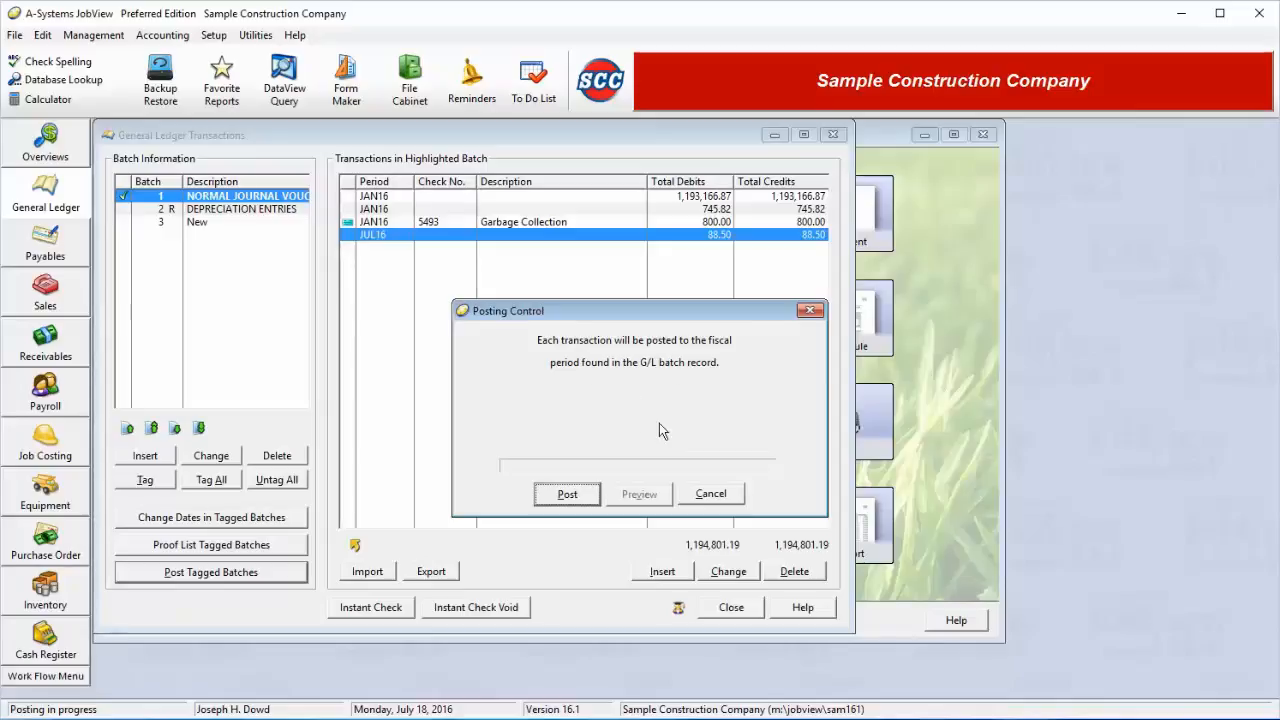
{"action": "left_click", "coordinate": [590, 498]}
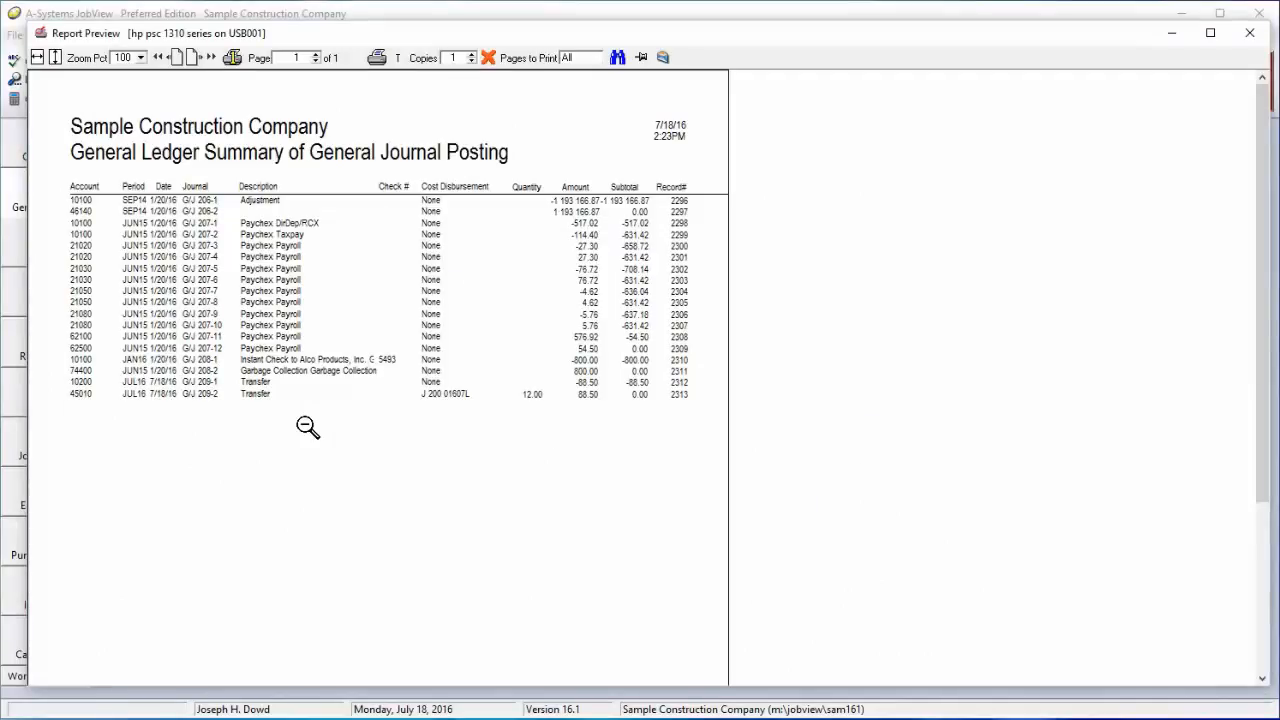
{"action": "left_click", "coordinate": [492, 58]}
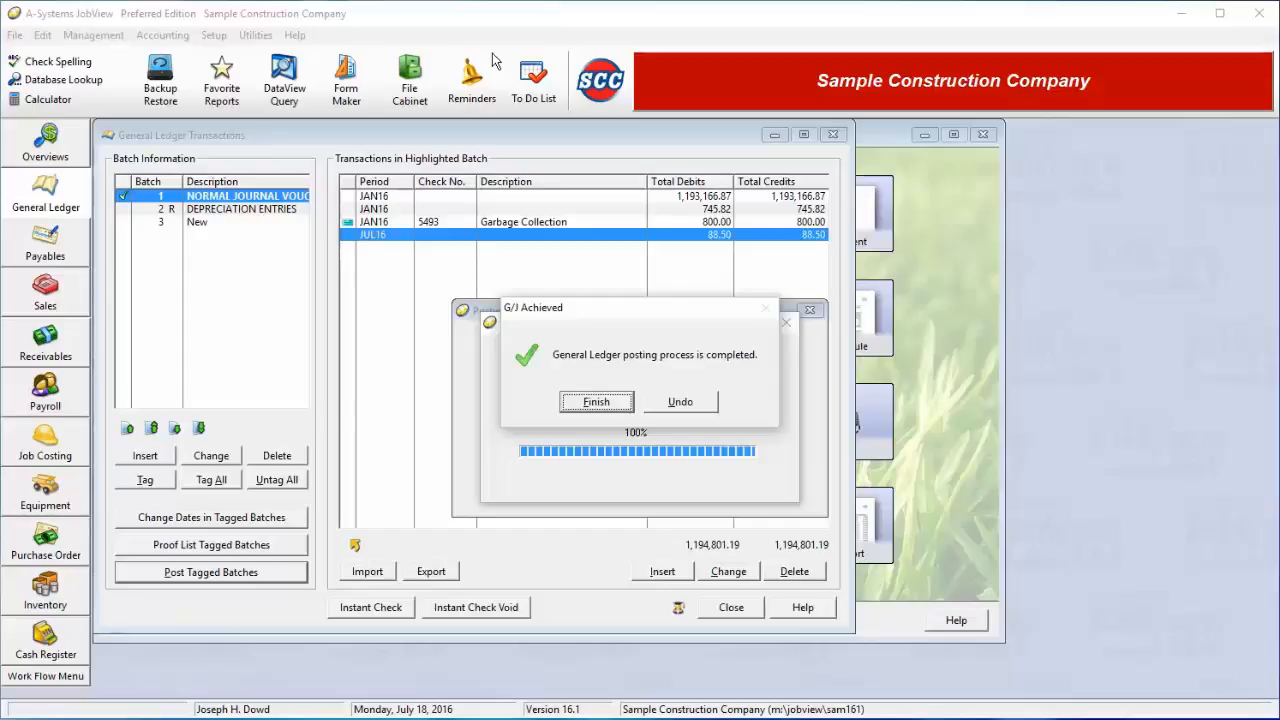
{"action": "left_click", "coordinate": [670, 401]}
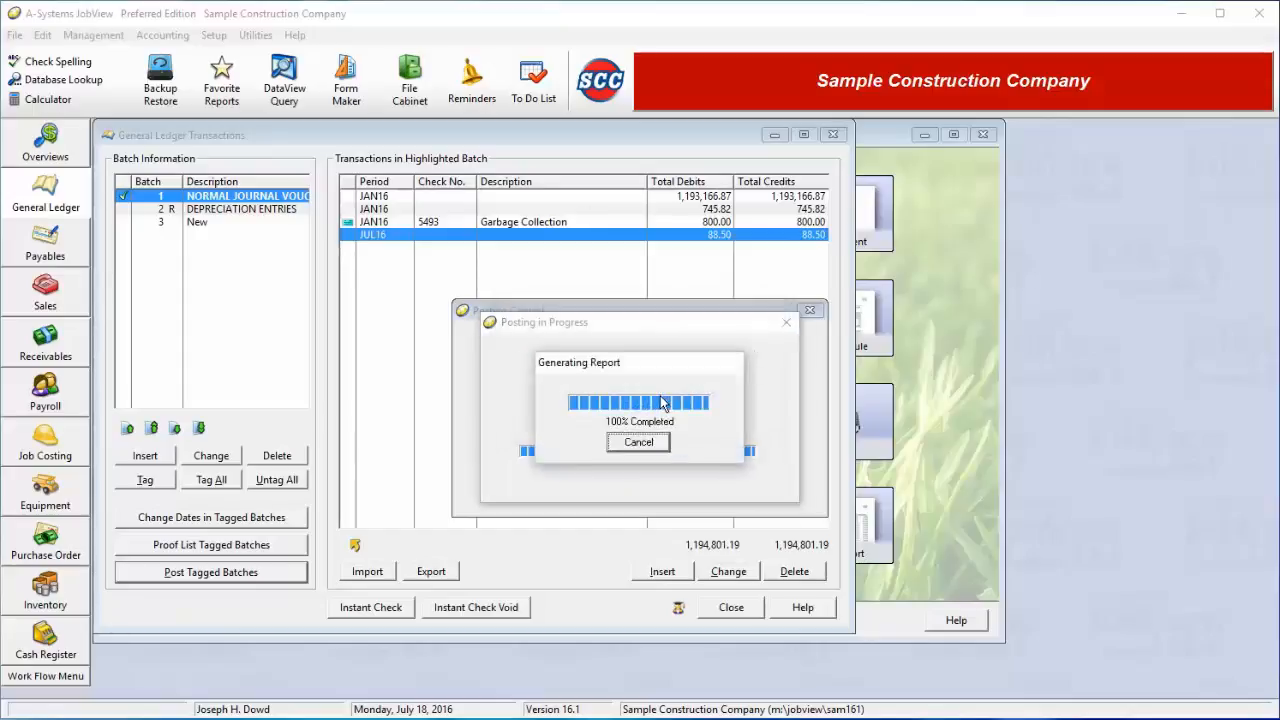